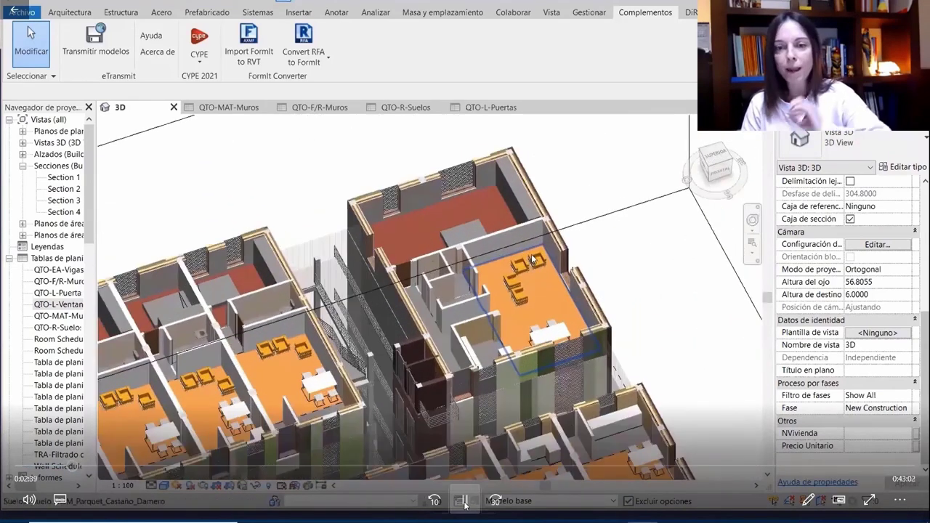
Step: Skip ahead past the 3_SUP_P3 plan and Section 2 to the QTO-MAT-Muros wall materials schedule
{"action": "key", "text": "Right"}
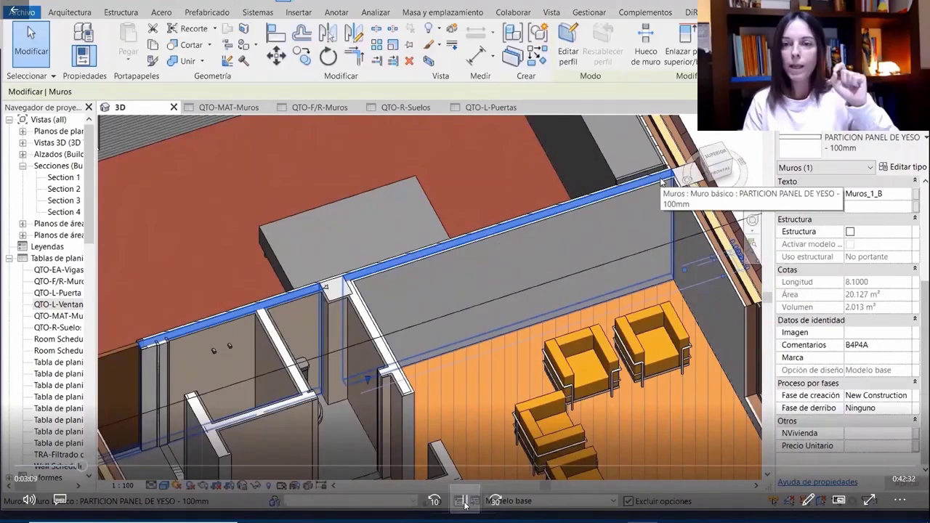
{"action": "key", "text": "Right"}
{"action": "key", "text": "Right"}
{"action": "key", "text": "Right"}
{"action": "key", "text": "Right"}
{"action": "key", "text": "Right"}
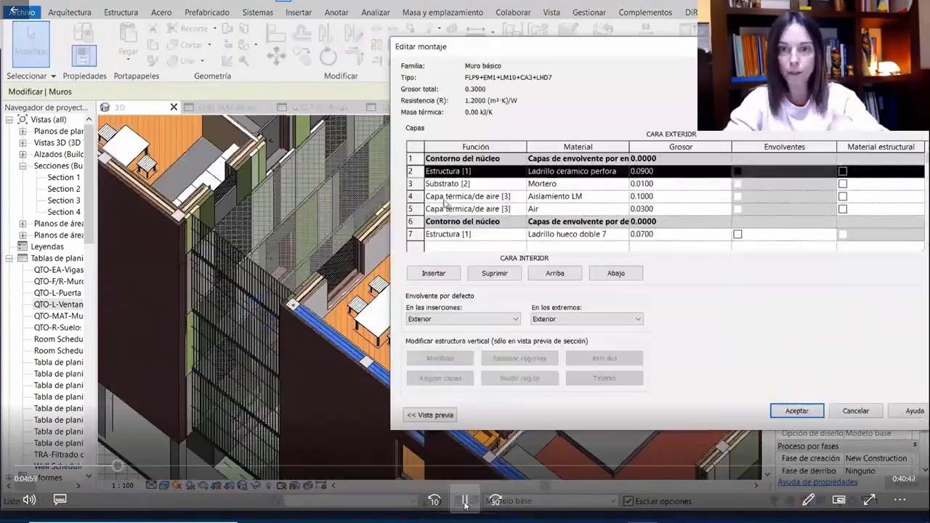
{"action": "key", "text": "Right"}
{"action": "key", "text": "Right"}
{"action": "key", "text": "Right"}
{"action": "key", "text": "Right"}
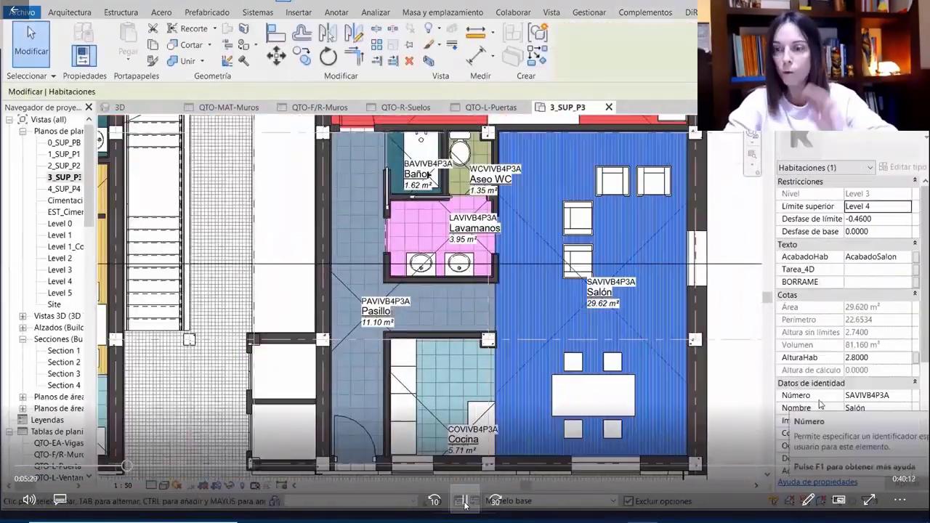
{"action": "key", "text": "Right"}
{"action": "key", "text": "Right"}
{"action": "key", "text": "Right"}
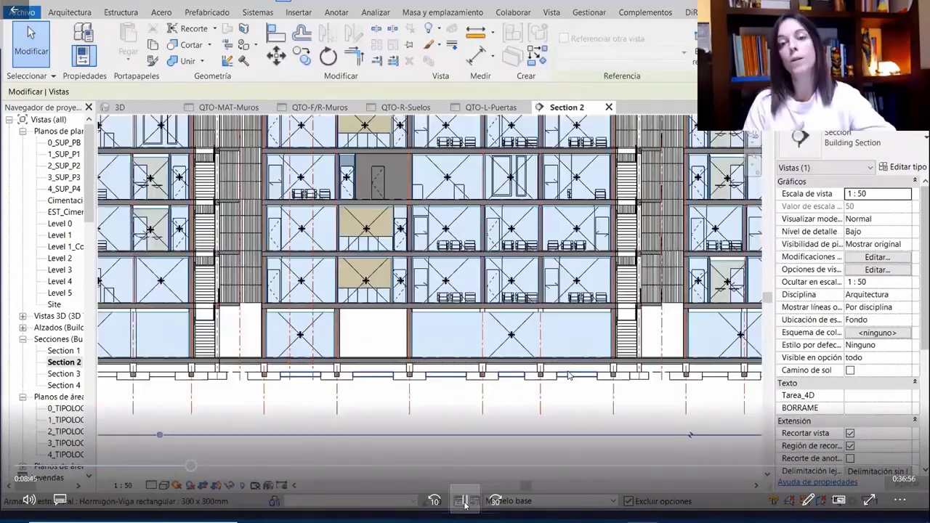
{"action": "key", "text": "Right"}
{"action": "key", "text": "Right"}
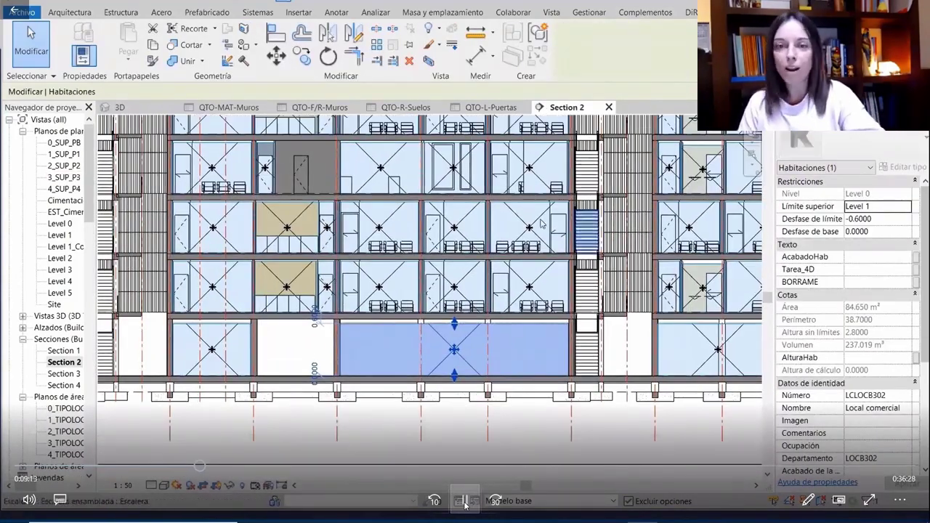
{"action": "key", "text": "Right"}
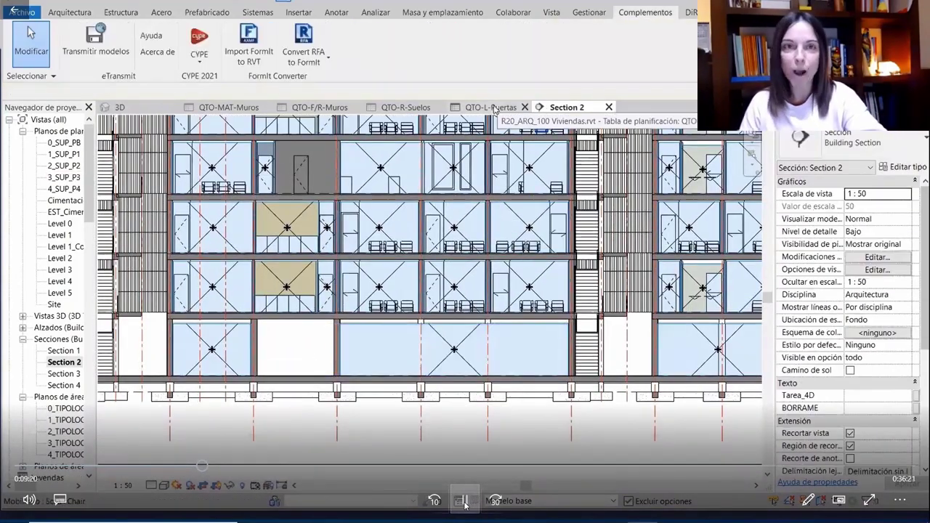
{"action": "key", "text": "Right"}
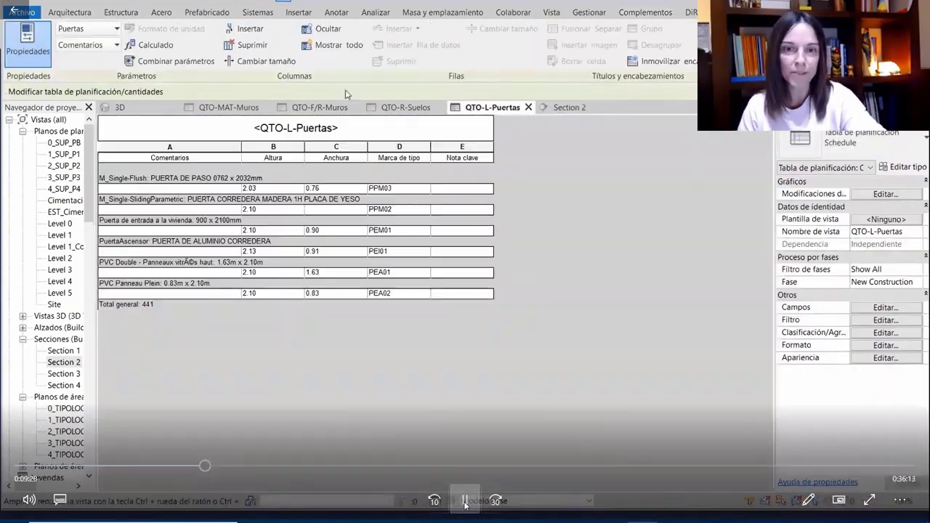
{"action": "key", "text": "Right"}
{"action": "key", "text": "Right"}
{"action": "key", "text": "Right"}
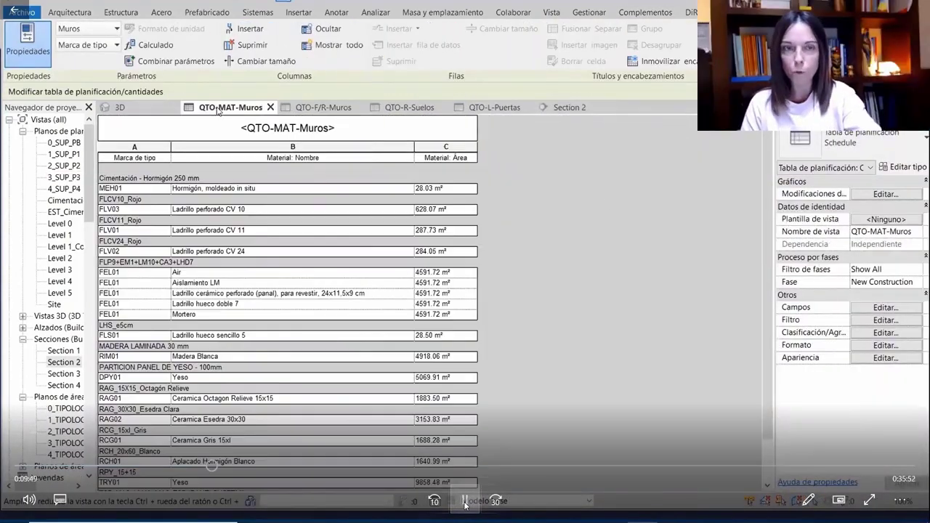
{"action": "key", "text": "Right"}
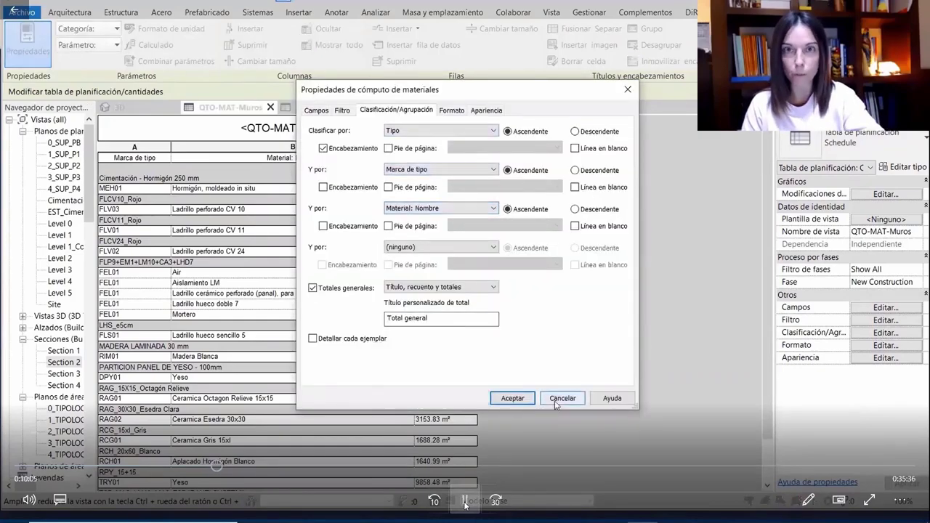
{"action": "key", "text": "Right"}
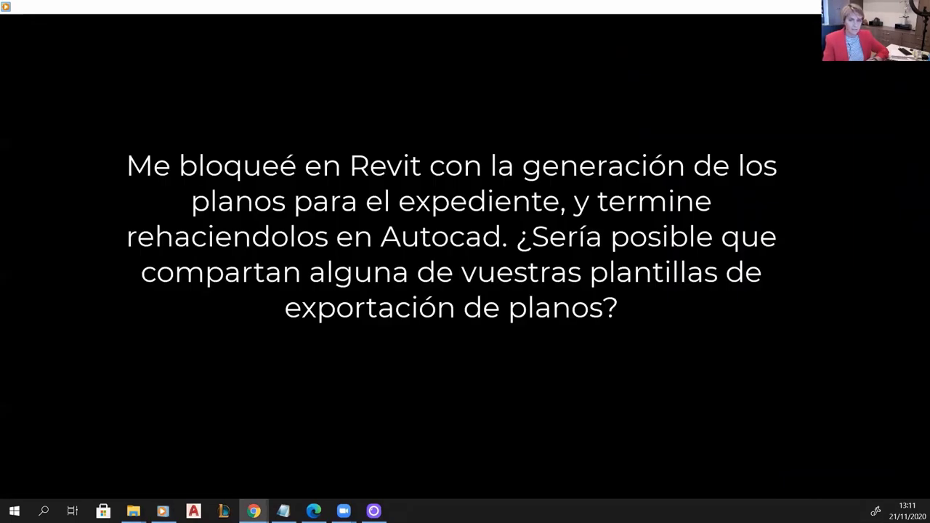
Step: Bring up the AEC (UK) BIM Standard PDF and scroll down toward its Line Weights table
{"action": "key", "text": "alt+Tab"}
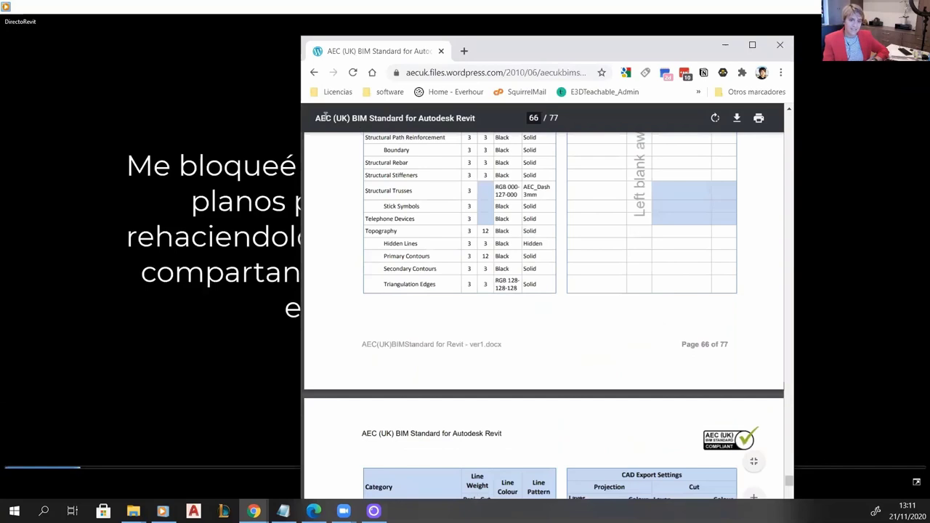
{"action": "scroll", "coordinate": [381, 143], "scroll_direction": "down", "scroll_amount": 2}
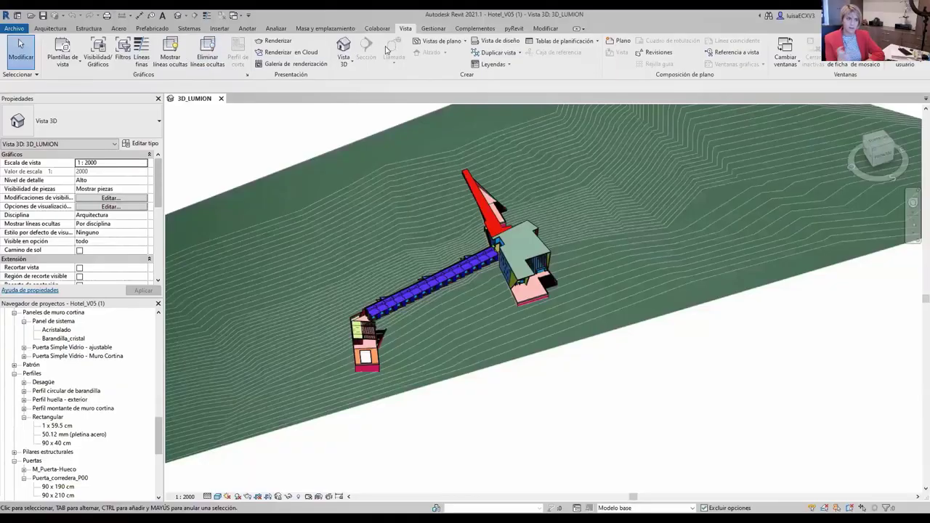
Step: In Model Line Weights, set pen 1 to 0.06 at 1:10 and pen 2 to 0.15 at 1:50 and the next scale
{"action": "left_click", "coordinate": [433, 28]}
{"action": "left_click", "coordinate": [370, 57]}
{"action": "left_click", "coordinate": [385, 178]}
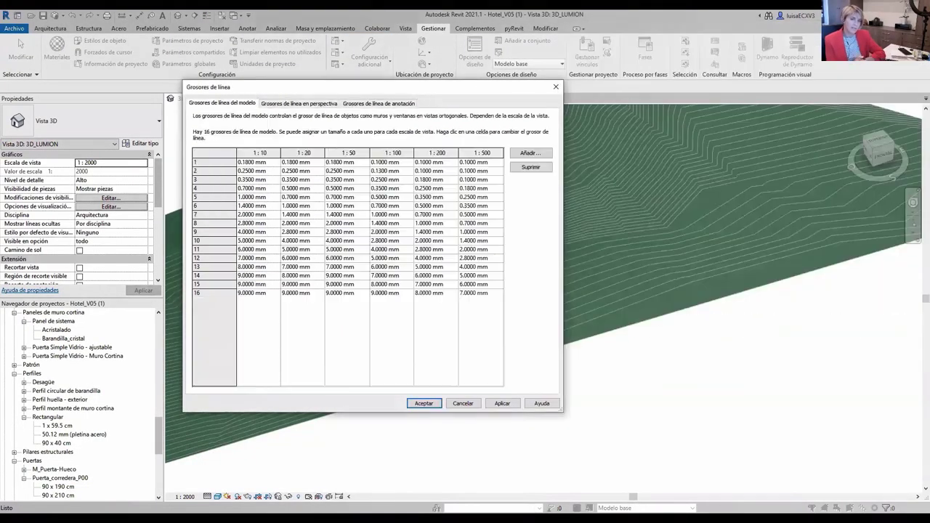
{"action": "left_click", "coordinate": [436, 476]}
{"action": "left_click", "coordinate": [250, 162]}
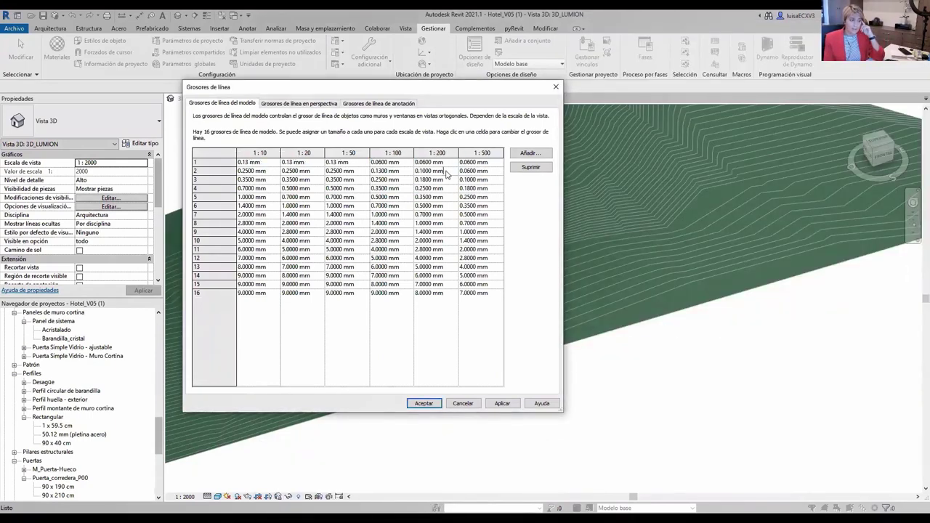
{"action": "type", "text": "0.06"}
{"action": "left_click", "coordinate": [399, 172]}
{"action": "type", "text": "0.15"}
{"action": "key", "text": "Tab"}
{"action": "type", "text": "0.15"}
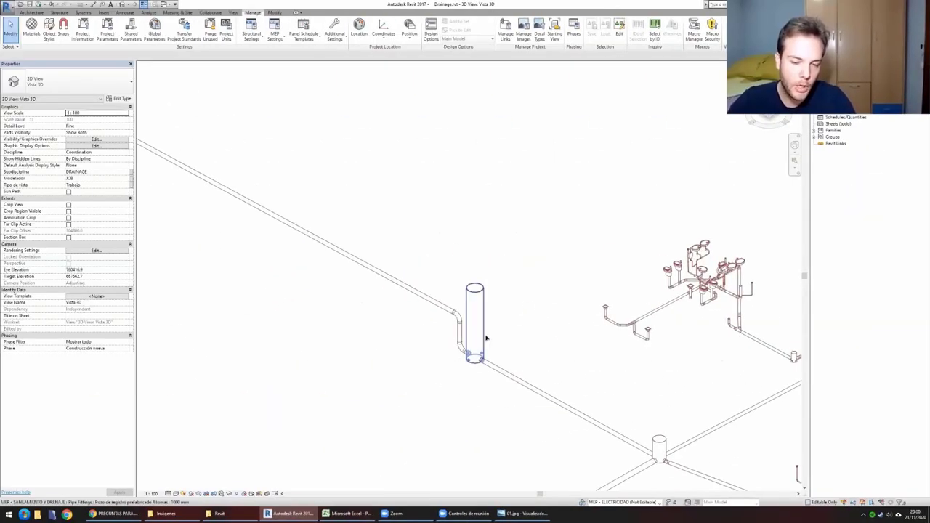
Step: Select the manhole fitting in the drainage model and zoom in to inspect it
{"action": "left_click", "coordinate": [476, 338]}
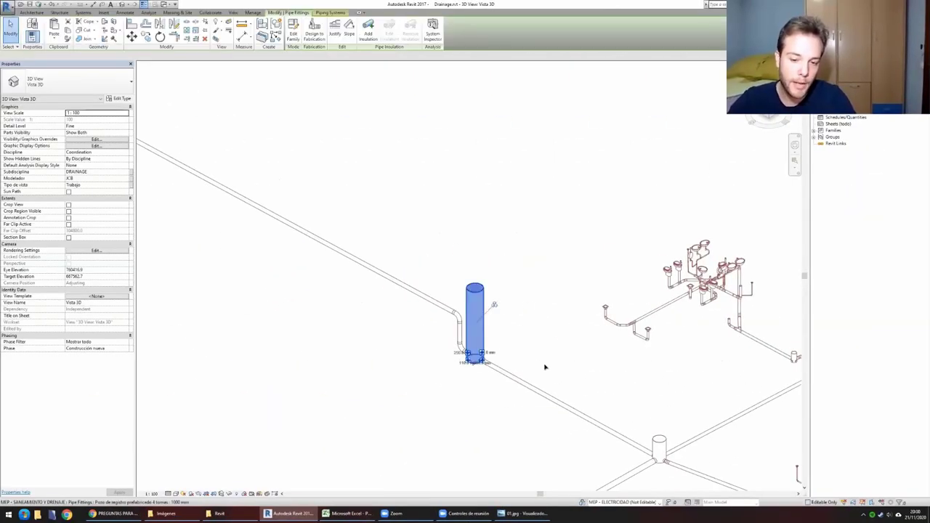
{"action": "scroll", "coordinate": [544, 367], "scroll_direction": "down", "scroll_amount": 3}
{"action": "key", "text": "Escape"}
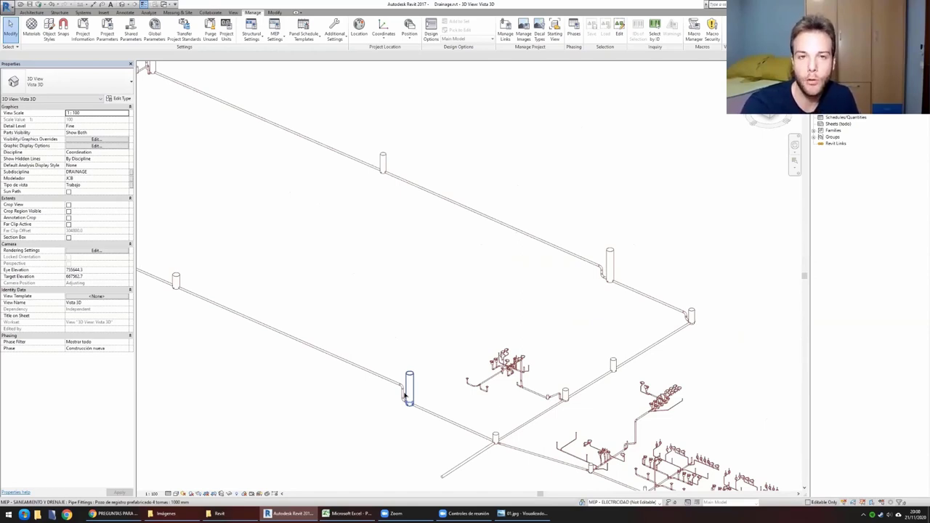
{"action": "left_click", "coordinate": [406, 395]}
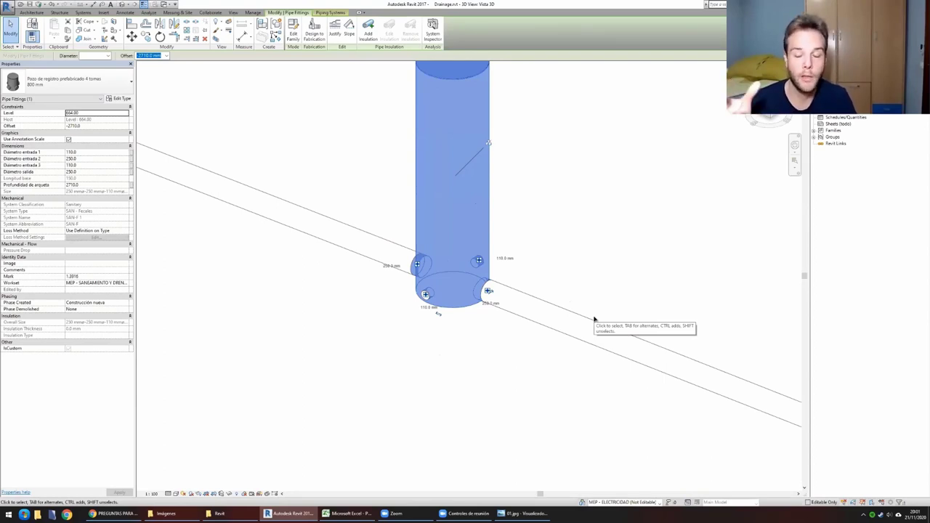
{"action": "scroll", "coordinate": [593, 320], "scroll_direction": "up", "scroll_amount": 1}
{"action": "scroll", "coordinate": [525, 357], "scroll_direction": "up", "scroll_amount": 1}
{"action": "scroll", "coordinate": [511, 359], "scroll_direction": "up", "scroll_amount": 1}
{"action": "scroll", "coordinate": [414, 326], "scroll_direction": "up", "scroll_amount": 2}
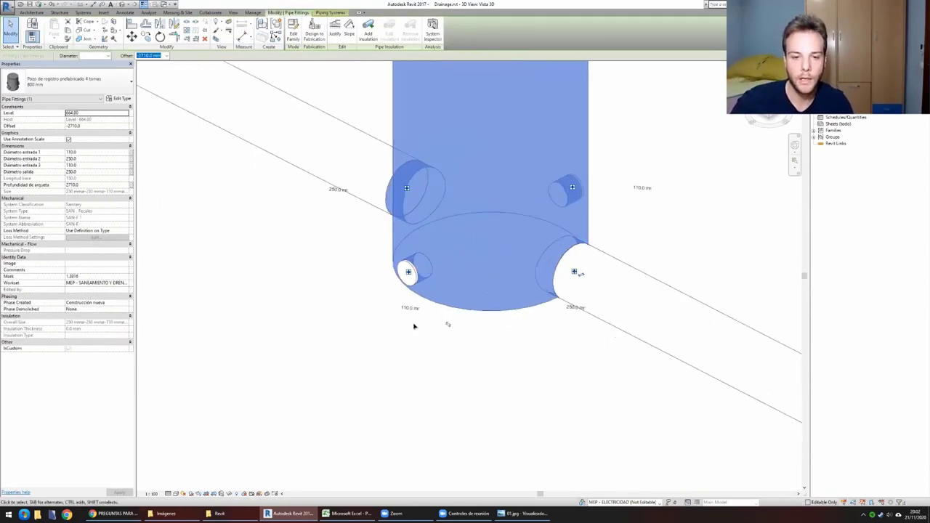
Step: Select the small cap at the manhole's base and orbit the view around it
{"action": "left_click", "coordinate": [399, 265]}
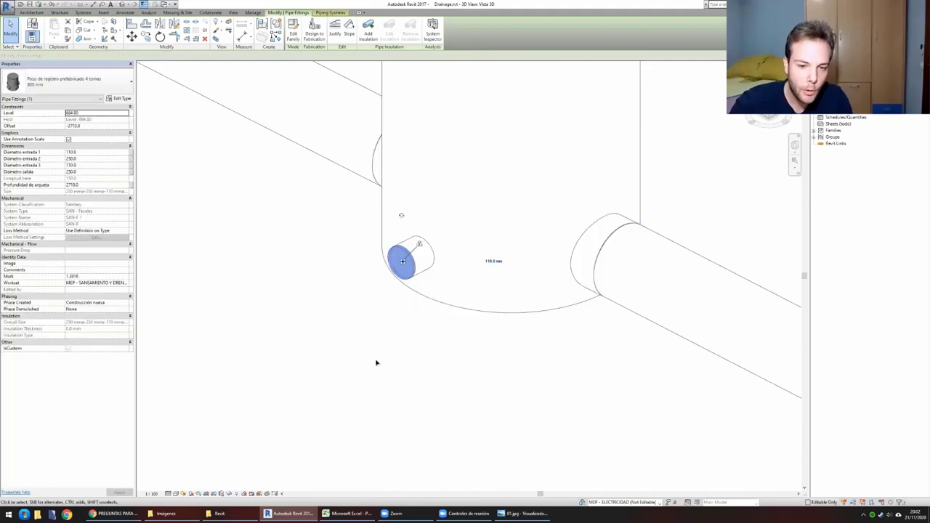
{"action": "middle_click_drag", "start_coordinate": [375, 361], "coordinate": [436, 351], "text": "shift"}
{"action": "mouse_move", "coordinate": [401, 279]}
{"action": "middle_mouse_down", "text": "shift"}
{"action": "mouse_move", "coordinate": [397, 332]}
{"action": "mouse_move", "coordinate": [550, 349]}
{"action": "mouse_move", "coordinate": [521, 342]}
{"action": "mouse_move", "coordinate": [434, 252]}
{"action": "middle_mouse_up", "text": "shift"}
{"action": "key", "text": "Escape"}
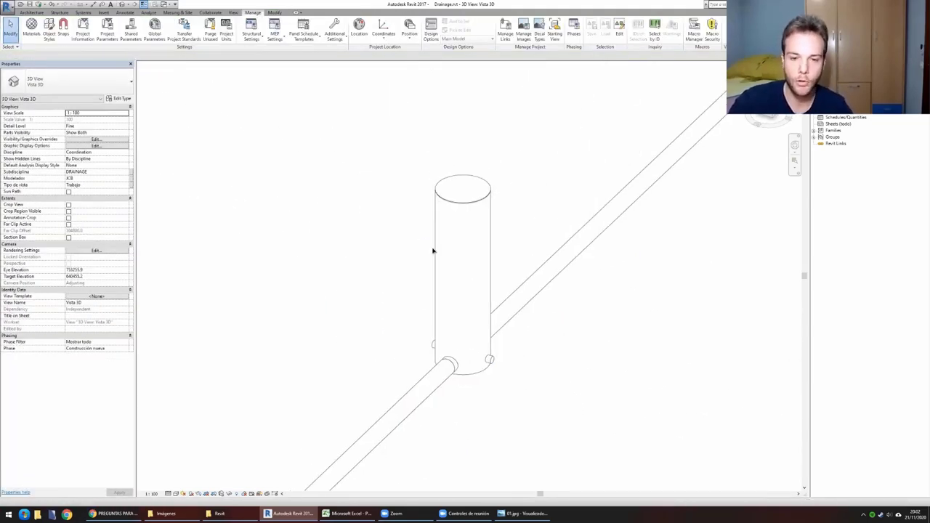
Step: Search Keyboard Shortcuts (KS) for 'cap' to find Cap Open Ends, then close the list
{"action": "type", "text": "kscap"}
{"action": "left_click_drag", "start_coordinate": [263, 77], "coordinate": [380, 146]}
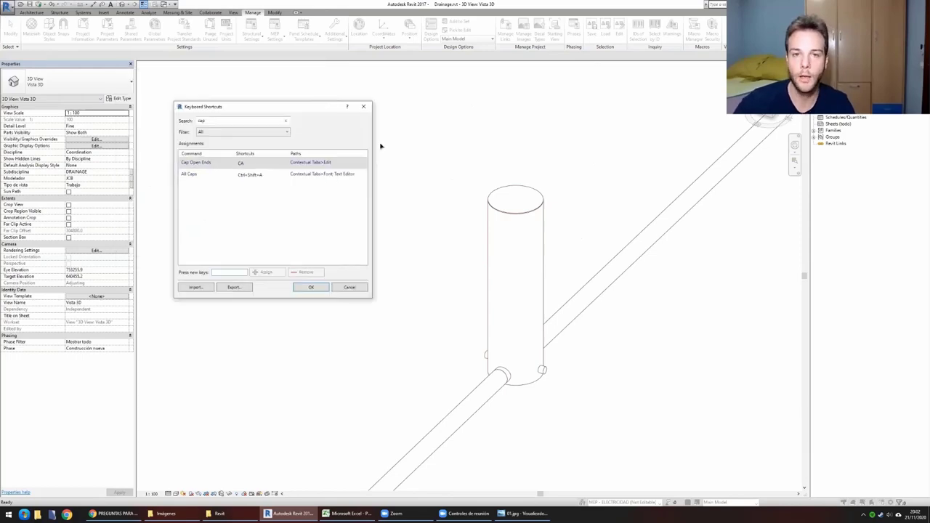
{"action": "left_click", "coordinate": [312, 287]}
{"action": "scroll", "coordinate": [390, 310], "scroll_direction": "down", "scroll_amount": 3}
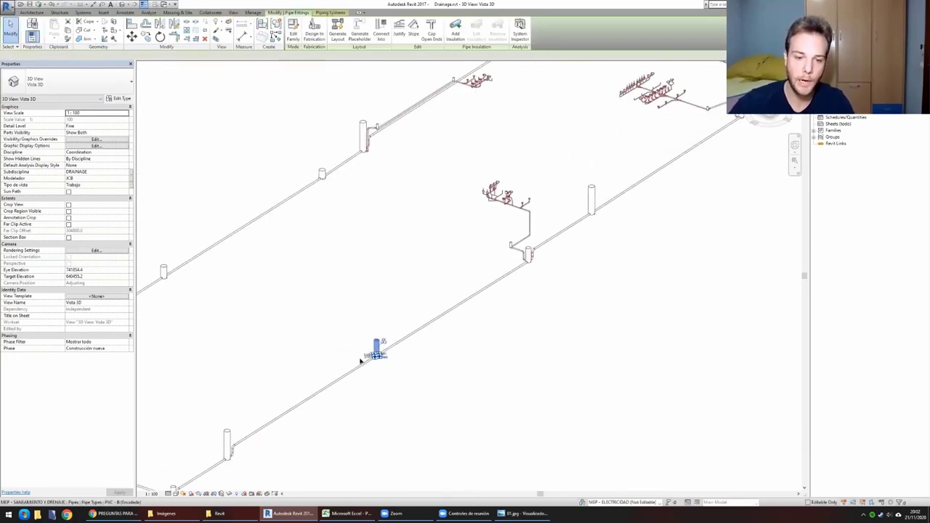
{"action": "scroll", "coordinate": [361, 362], "scroll_direction": "up", "scroll_amount": 5}
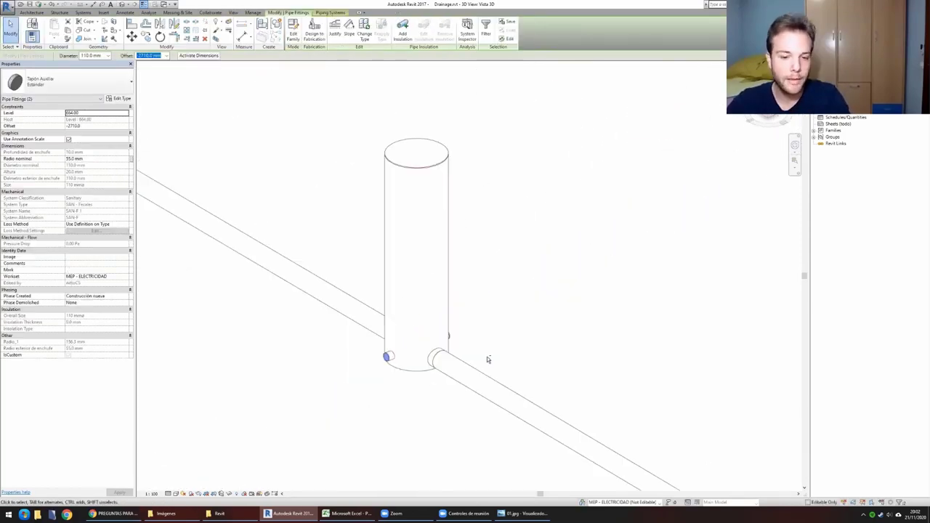
Step: Deselect the cap and zoom the view over to the washbasin drain pipes
{"action": "left_click", "coordinate": [488, 358]}
{"action": "scroll", "coordinate": [387, 356], "scroll_direction": "up", "scroll_amount": 3}
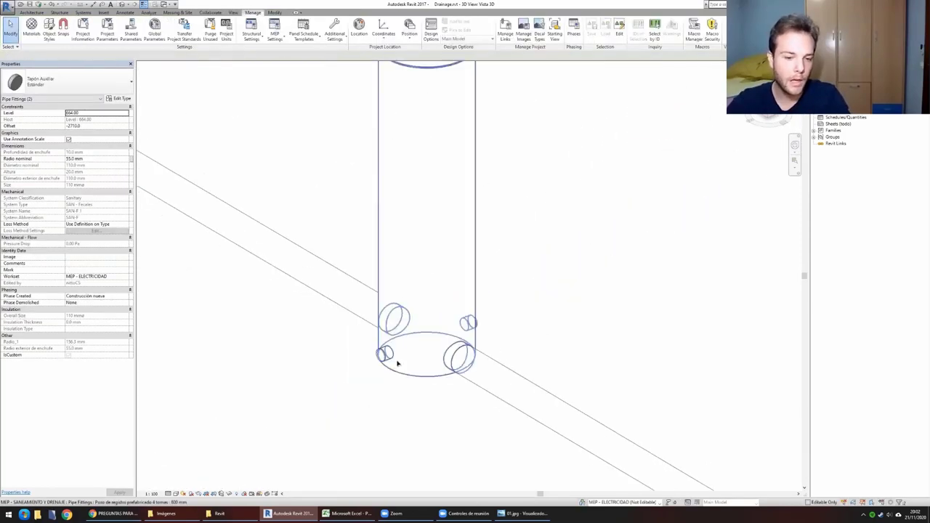
{"action": "scroll", "coordinate": [387, 356], "scroll_direction": "up", "scroll_amount": 1}
{"action": "scroll", "coordinate": [425, 352], "scroll_direction": "down", "scroll_amount": 6}
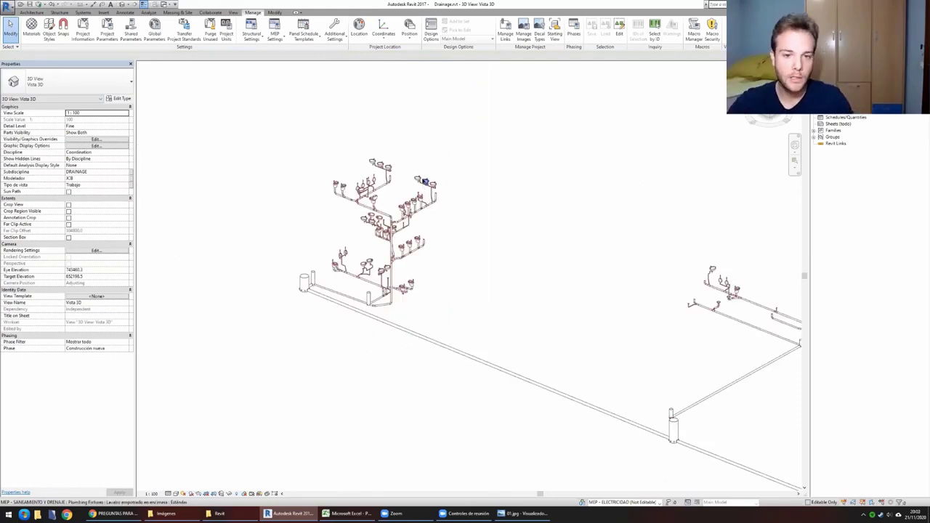
{"action": "scroll", "coordinate": [293, 125], "scroll_direction": "up", "scroll_amount": 2}
{"action": "scroll", "coordinate": [293, 125], "scroll_direction": "up", "scroll_amount": 1}
{"action": "scroll", "coordinate": [293, 125], "scroll_direction": "down", "scroll_amount": 2}
{"action": "scroll", "coordinate": [367, 193], "scroll_direction": "up", "scroll_amount": 3}
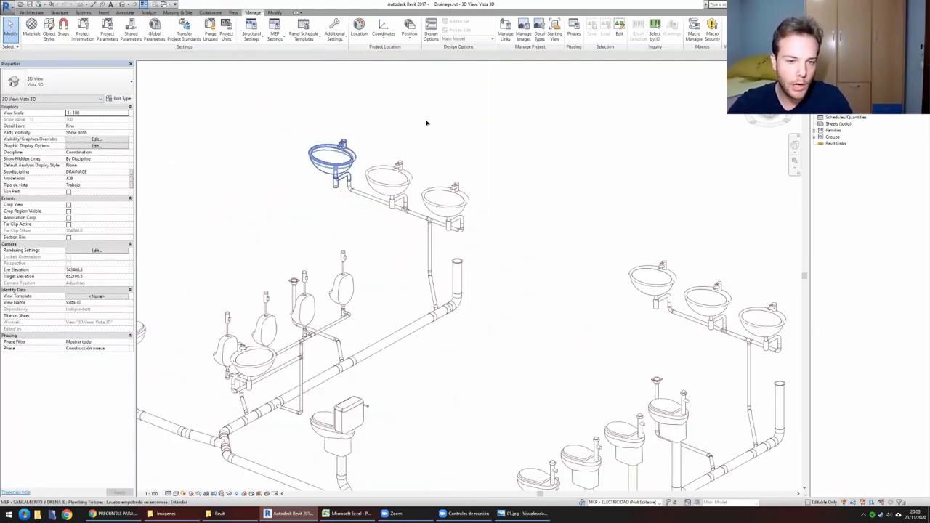
{"action": "scroll", "coordinate": [385, 203], "scroll_direction": "up", "scroll_amount": 1}
Step: Select the washbasin drain pipes: the basin pipe, the short sloped pipe and the vertical drop
{"action": "left_click", "coordinate": [404, 232]}
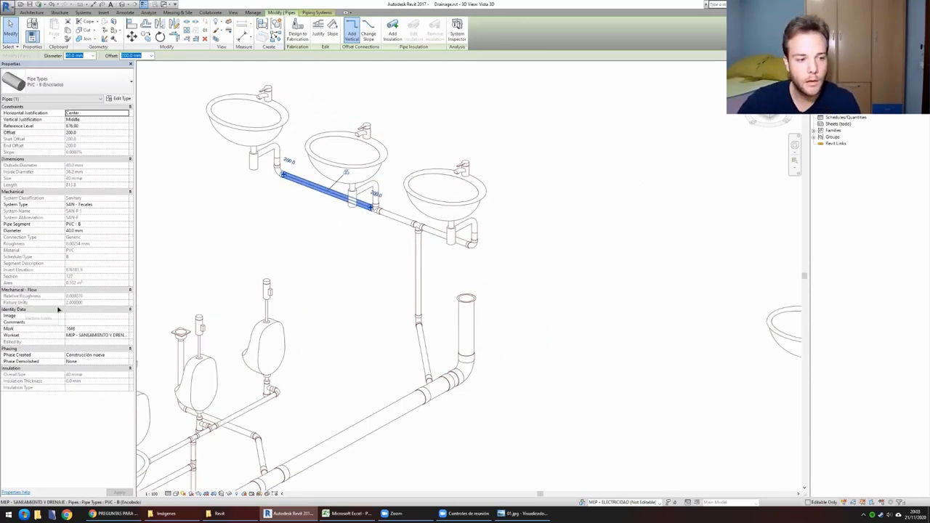
{"action": "middle_click_drag", "start_coordinate": [293, 182], "coordinate": [264, 183]}
{"action": "left_click", "coordinate": [362, 216]}
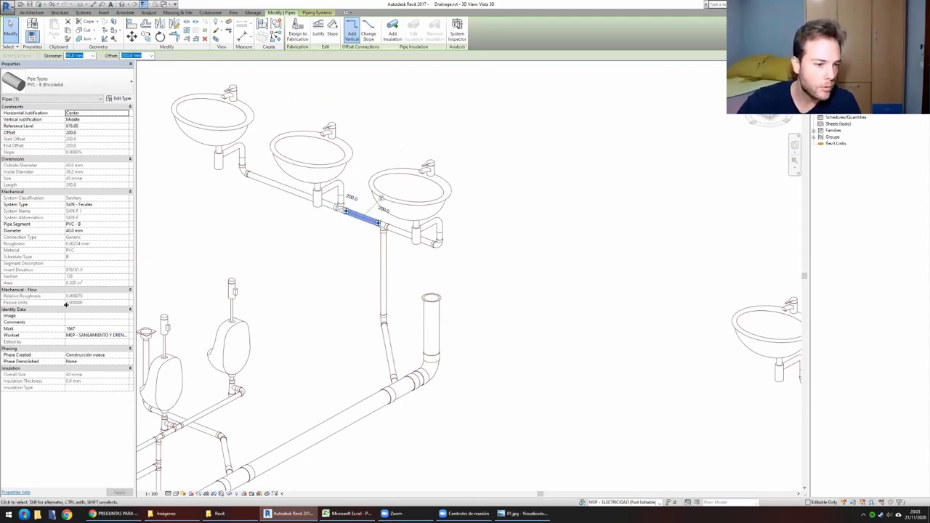
{"action": "scroll", "coordinate": [393, 69], "scroll_direction": "down", "scroll_amount": 1}
{"action": "left_click", "coordinate": [384, 218]}
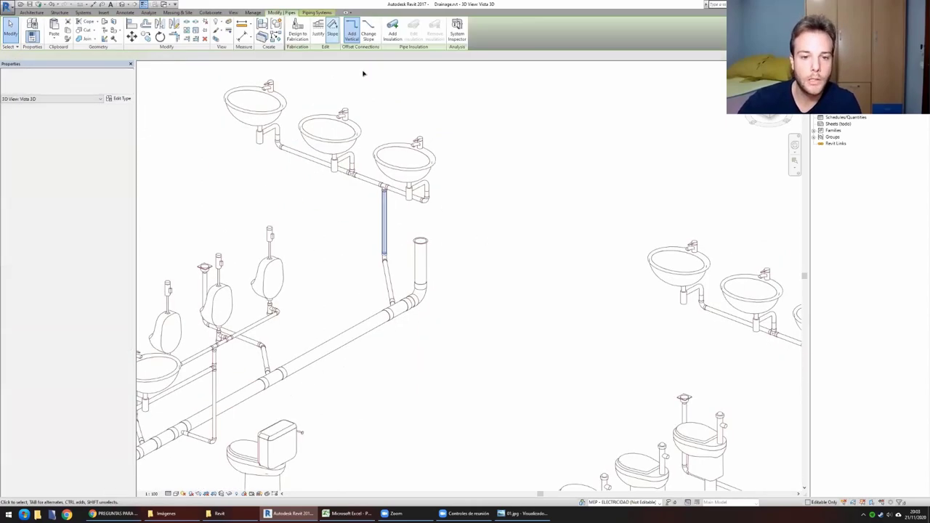
Step: Run System Inspector's Inspect to show flow arrows through the sanitary system
{"action": "left_click", "coordinate": [456, 33]}
{"action": "left_click", "coordinate": [145, 72]}
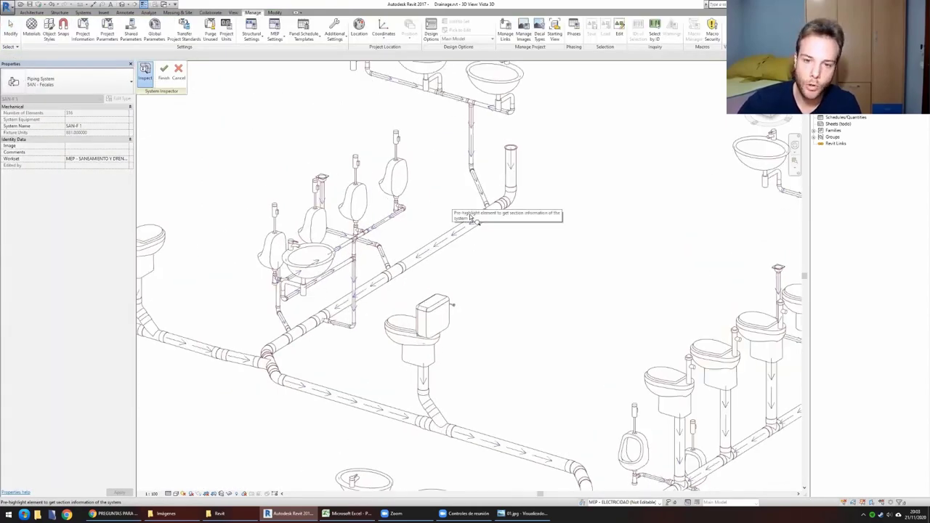
{"action": "scroll", "coordinate": [471, 218], "scroll_direction": "up", "scroll_amount": 2}
{"action": "scroll", "coordinate": [450, 234], "scroll_direction": "up", "scroll_amount": 2}
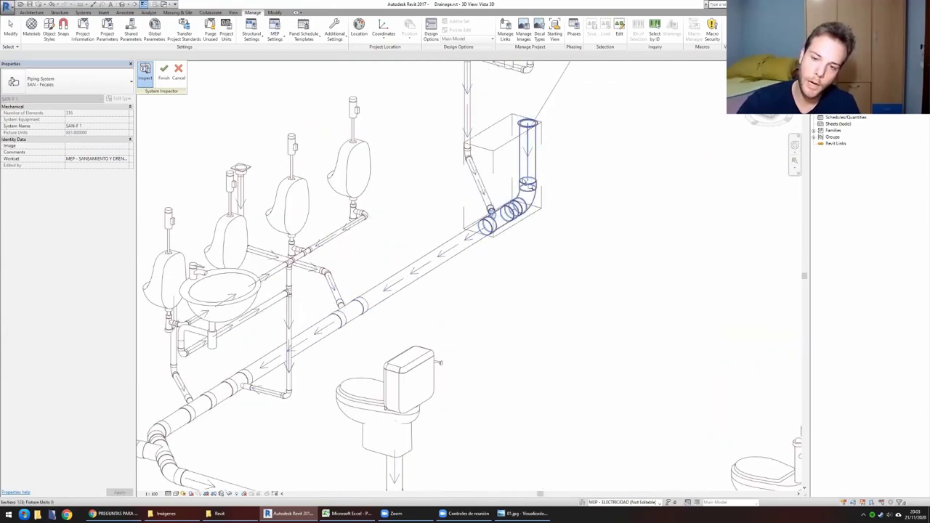
{"action": "scroll", "coordinate": [519, 123], "scroll_direction": "up", "scroll_amount": 1}
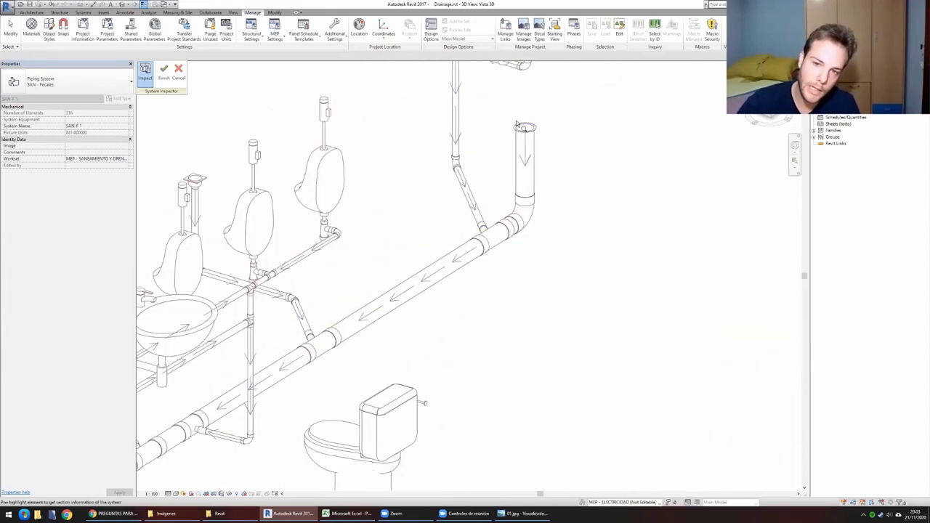
{"action": "scroll", "coordinate": [556, 145], "scroll_direction": "down", "scroll_amount": 3}
{"action": "scroll", "coordinate": [608, 174], "scroll_direction": "down", "scroll_amount": 1}
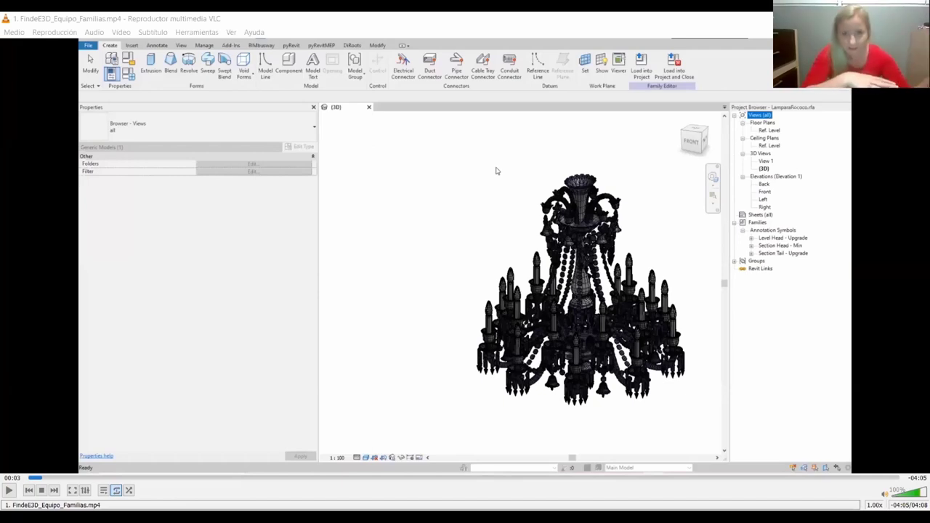
Step: Play and skip the family recording from the Family Types dialog ahead to the chandelier lighting fixture
{"action": "left_click", "coordinate": [10, 490]}
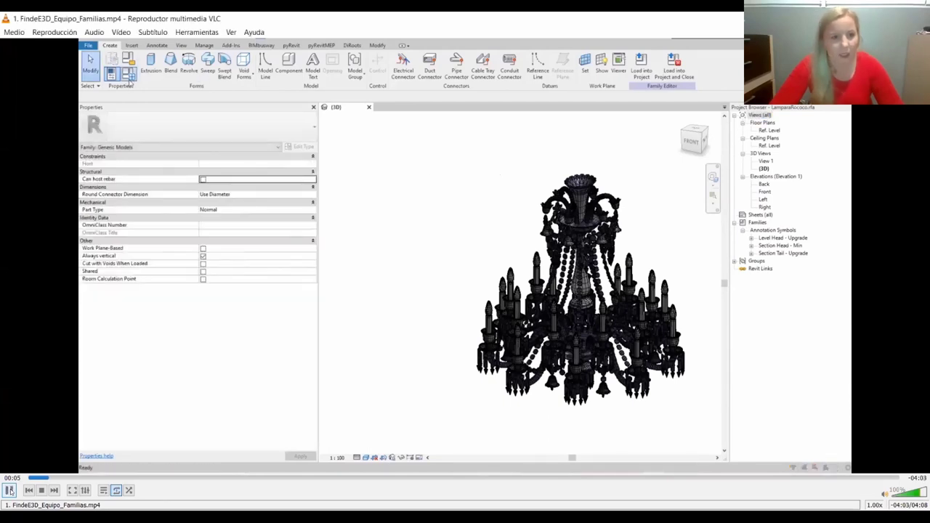
{"action": "left_click", "coordinate": [9, 490]}
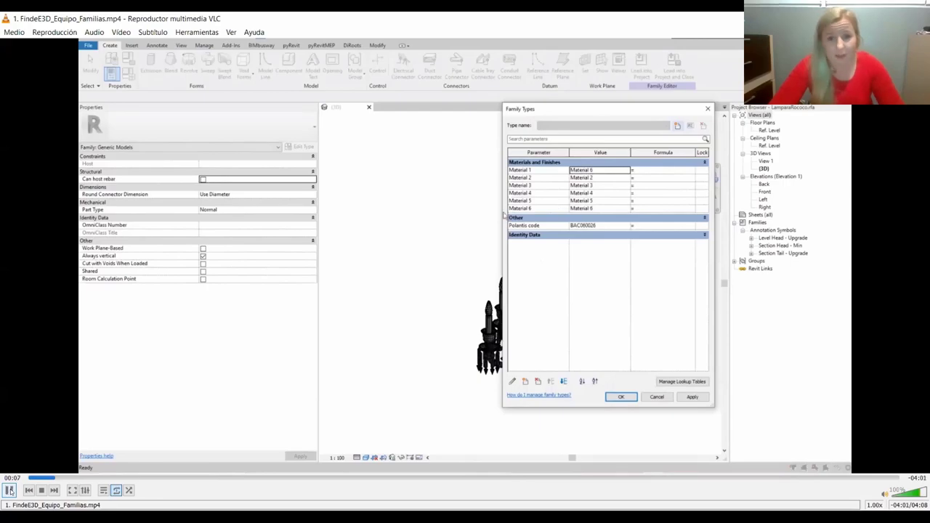
{"action": "left_click", "coordinate": [10, 490]}
{"action": "key", "text": "Right"}
{"action": "key", "text": "Right"}
{"action": "key", "text": "Right"}
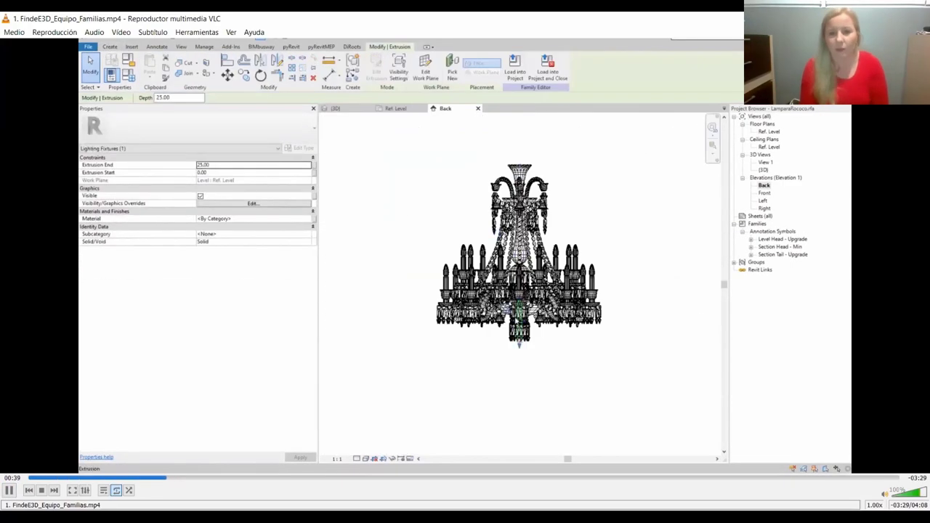
{"action": "key", "text": "Right"}
{"action": "key", "text": "Right"}
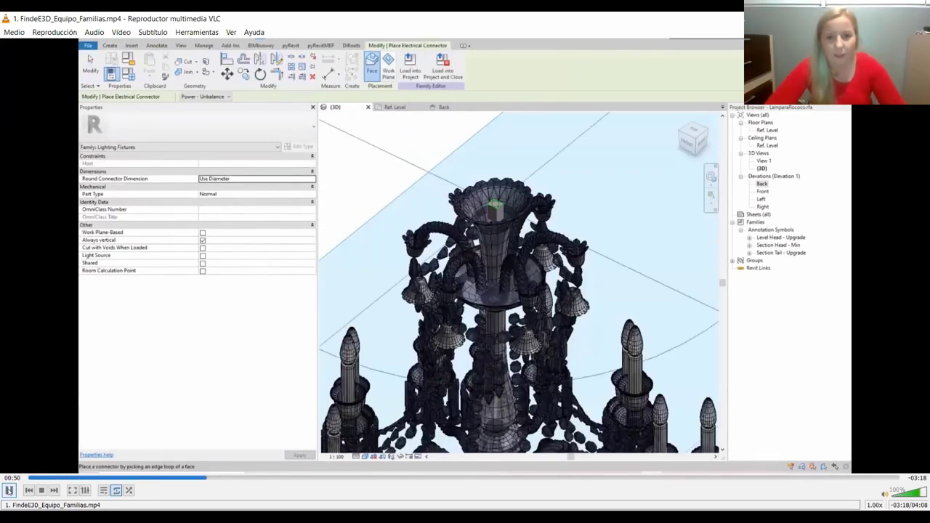
{"action": "key", "text": "Right"}
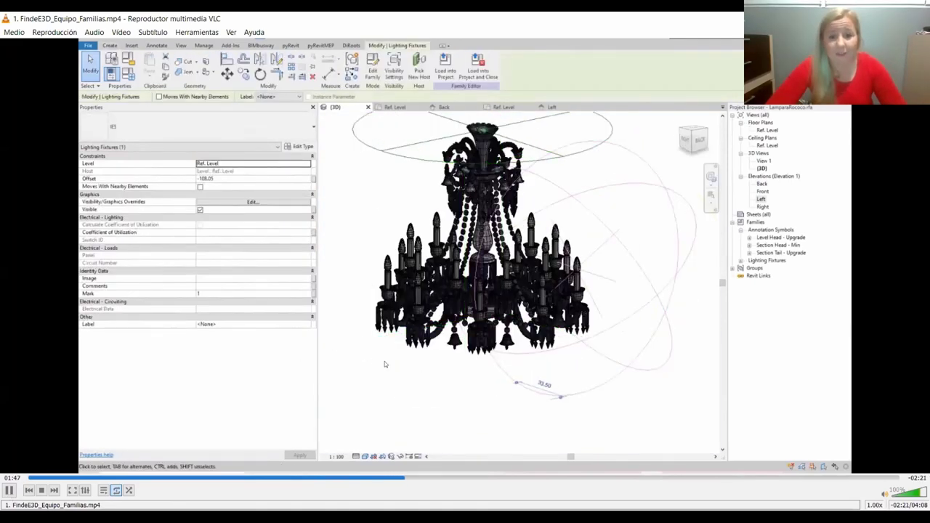
{"action": "key", "text": "space"}
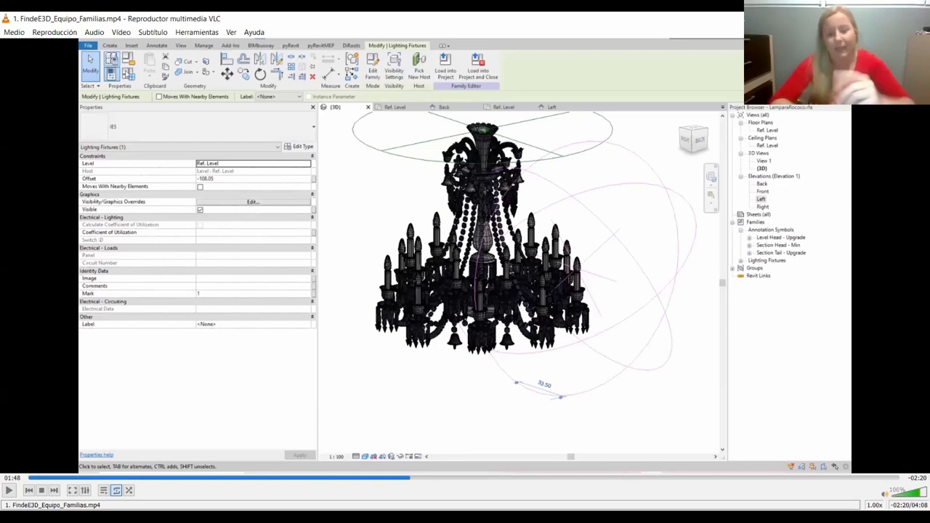
{"action": "left_click", "coordinate": [9, 491]}
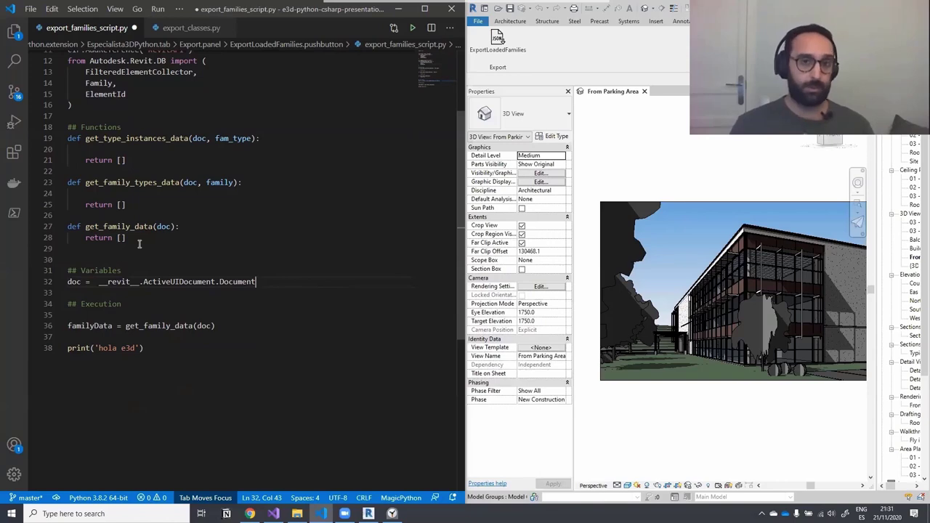
Step: Compare with the Building Coder sample and pick out get_family_data and ActiveUIDocument in the script
{"action": "key", "text": "alt+Tab"}
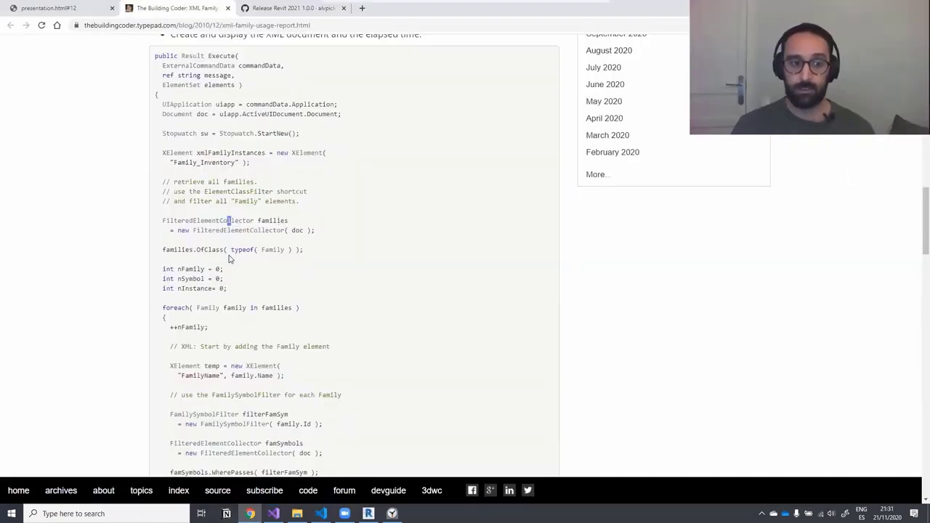
{"action": "key", "text": "alt+Tab"}
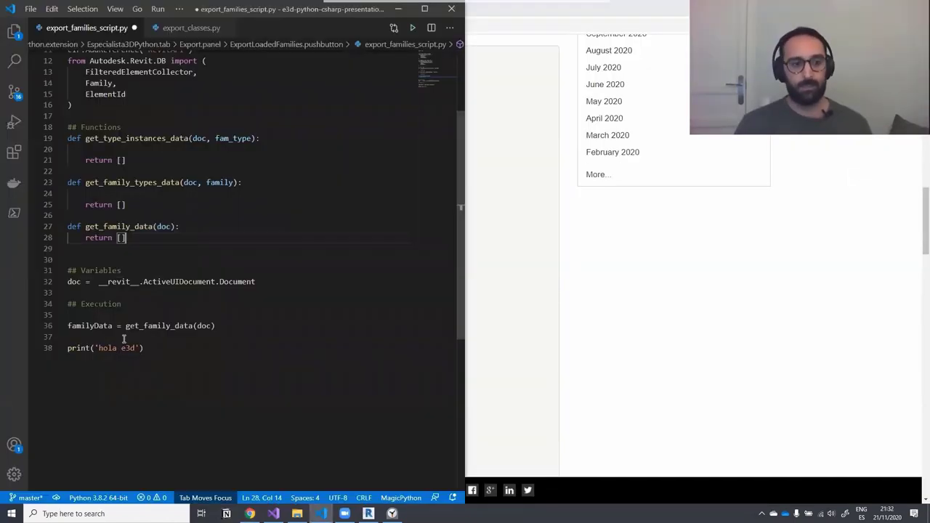
{"action": "scroll", "coordinate": [127, 327], "scroll_direction": "down", "scroll_amount": 2}
{"action": "mouse_move", "coordinate": [127, 245]}
{"action": "left_mouse_down"}
{"action": "mouse_move", "coordinate": [71, 256]}
{"action": "mouse_move", "coordinate": [163, 300]}
{"action": "left_mouse_up"}
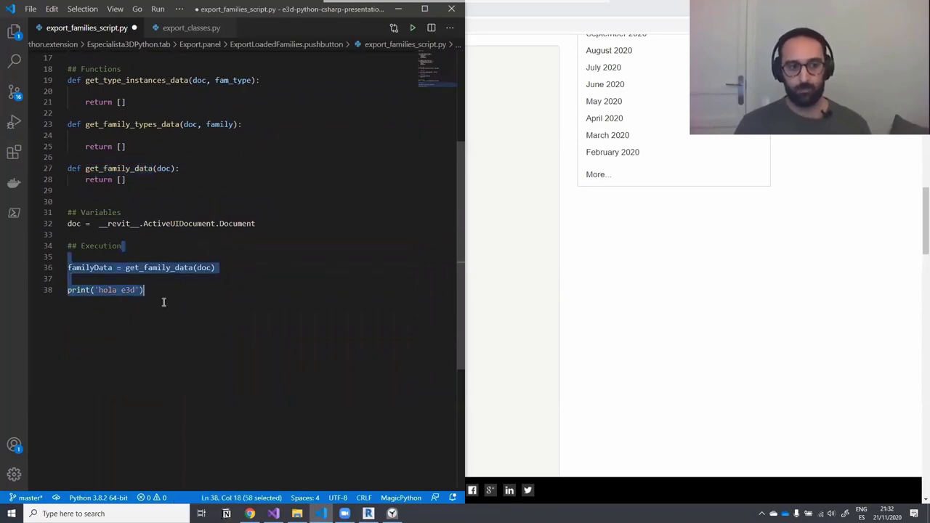
{"action": "left_click", "coordinate": [143, 289]}
{"action": "double_click", "coordinate": [144, 267]}
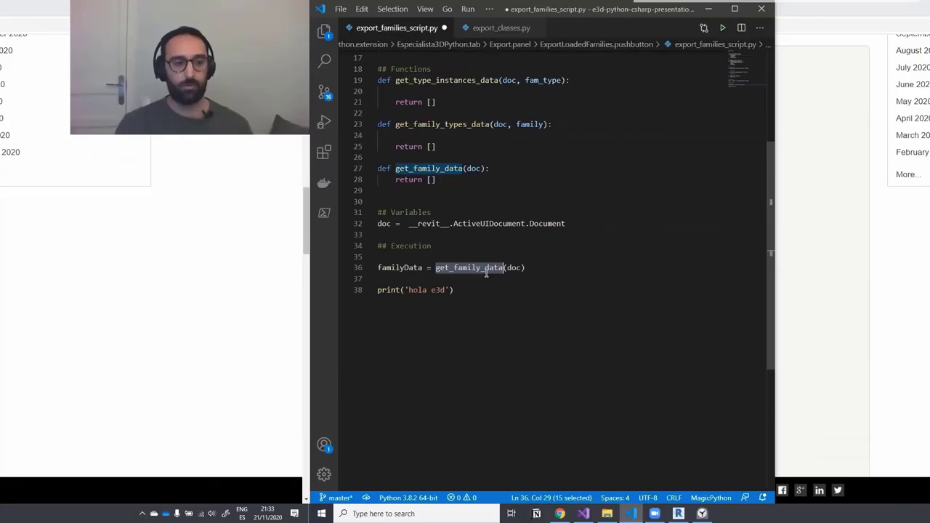
{"action": "scroll", "coordinate": [175, 306], "scroll_direction": "up", "scroll_amount": 3}
{"action": "double_click", "coordinate": [179, 310]}
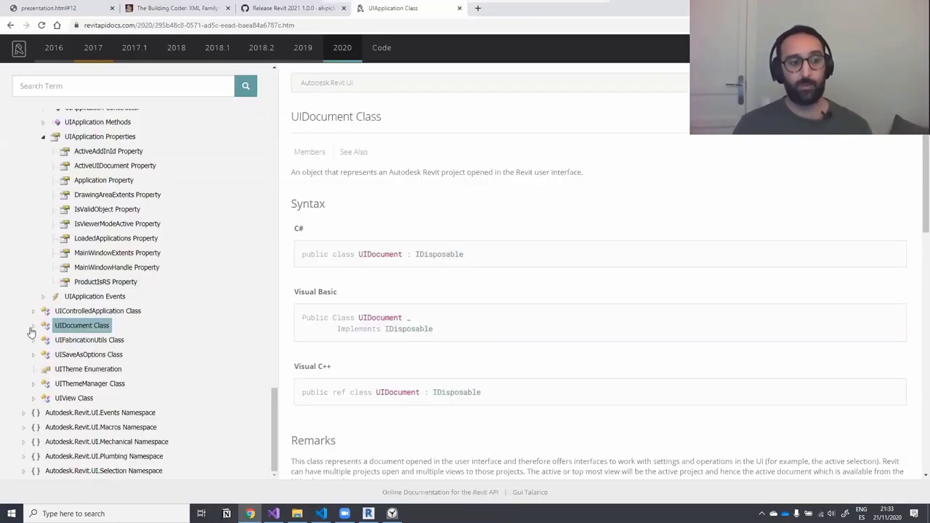
Step: Look up UIDocument.Document and the FilteredElementCollector(Document) constructor in the Revit API docs
{"action": "left_click", "coordinate": [46, 327]}
{"action": "left_click", "coordinate": [103, 383]}
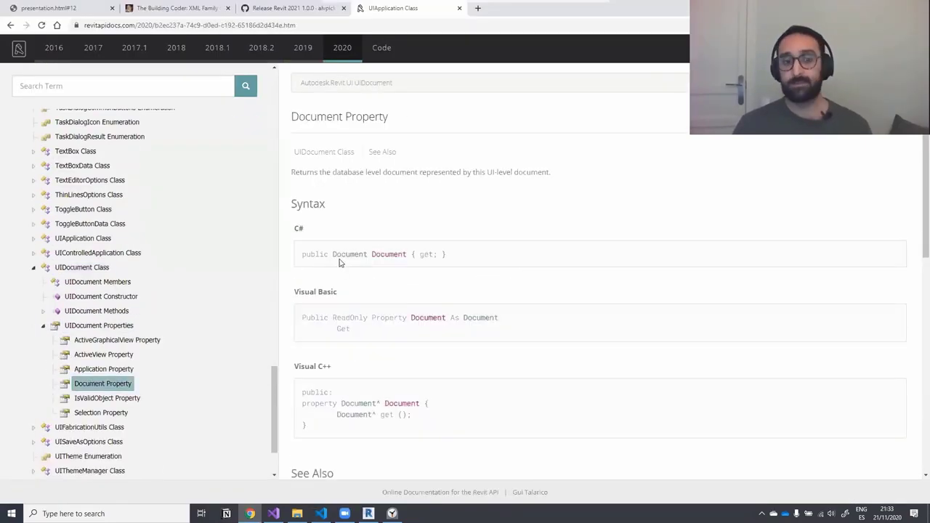
{"action": "left_click", "coordinate": [129, 86]}
{"action": "key", "text": "ctrl+v"}
{"action": "key", "text": "Return"}
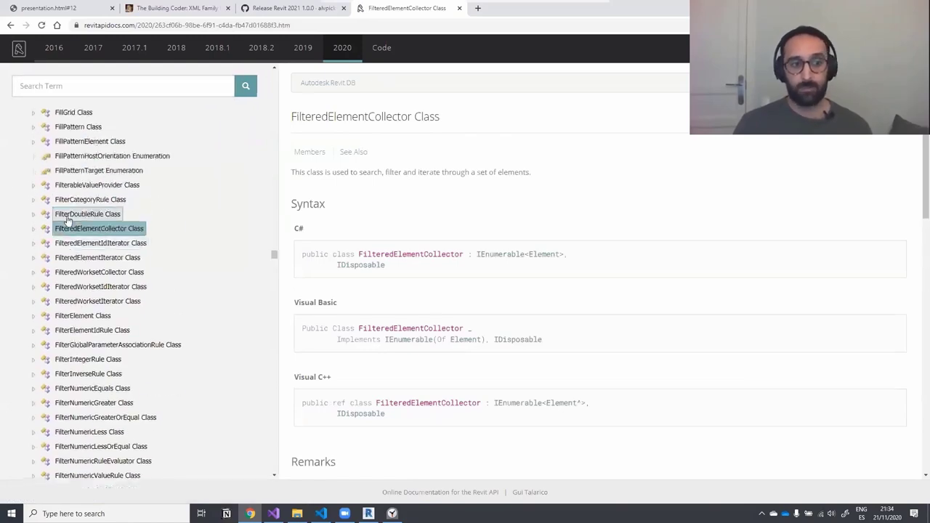
{"action": "left_click", "coordinate": [43, 303]}
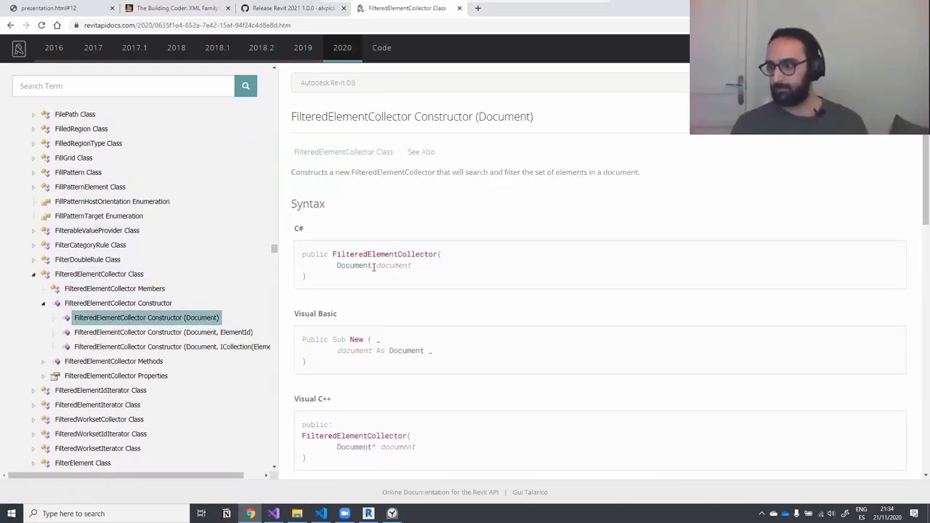
Step: Back in export_families_script.py, delete the 'hola e3d' greeting from the print call
{"action": "key", "text": "alt+Tab"}
{"action": "scroll", "coordinate": [120, 101], "scroll_direction": "down", "scroll_amount": 2}
{"action": "scroll", "coordinate": [156, 297], "scroll_direction": "up", "scroll_amount": 1}
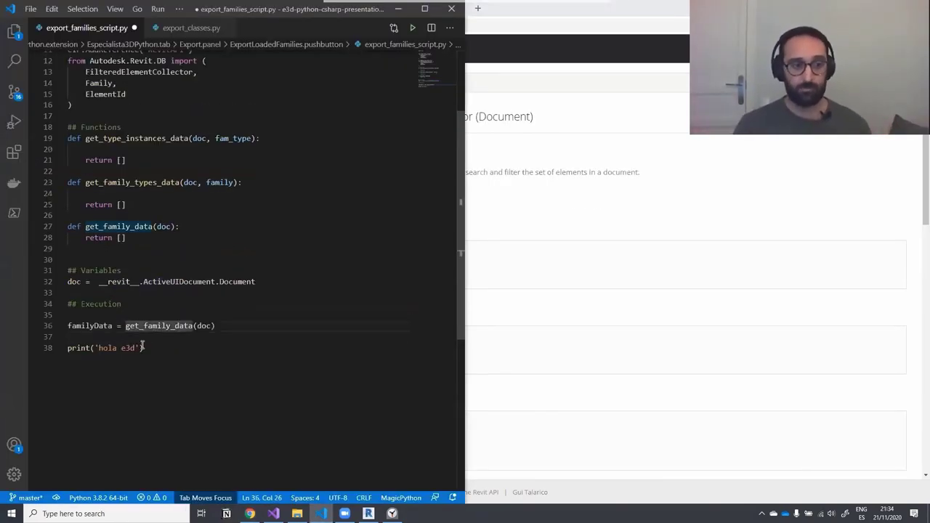
{"action": "left_click_drag", "start_coordinate": [138, 348], "coordinate": [94, 348]}
{"action": "key", "text": "BackSpace"}
Step: Insert to_json( into the print call, then switch to the Building Coder article and rebuild the C# solution
{"action": "type", "text": "to_json(familyData"}
{"action": "key", "text": "alt+Tab"}
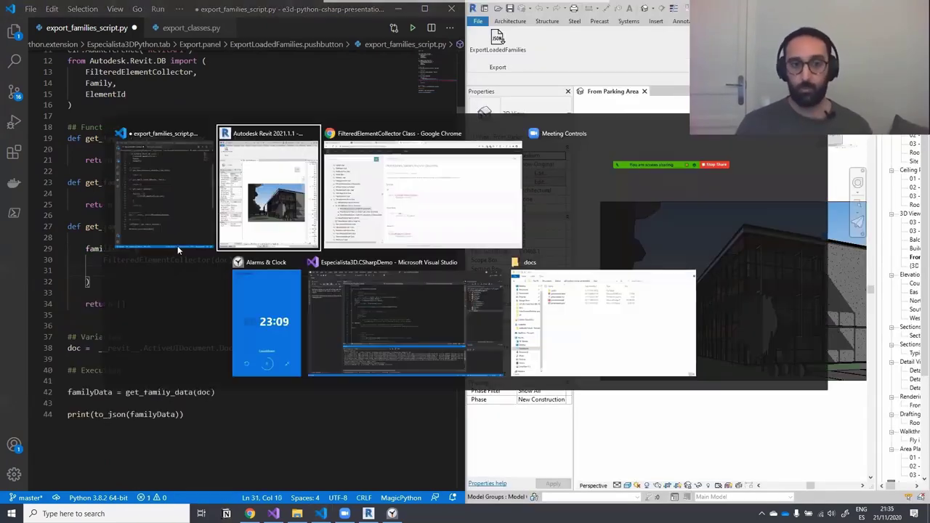
{"action": "key", "text": "Tab"}
{"action": "left_click", "coordinate": [164, 13]}
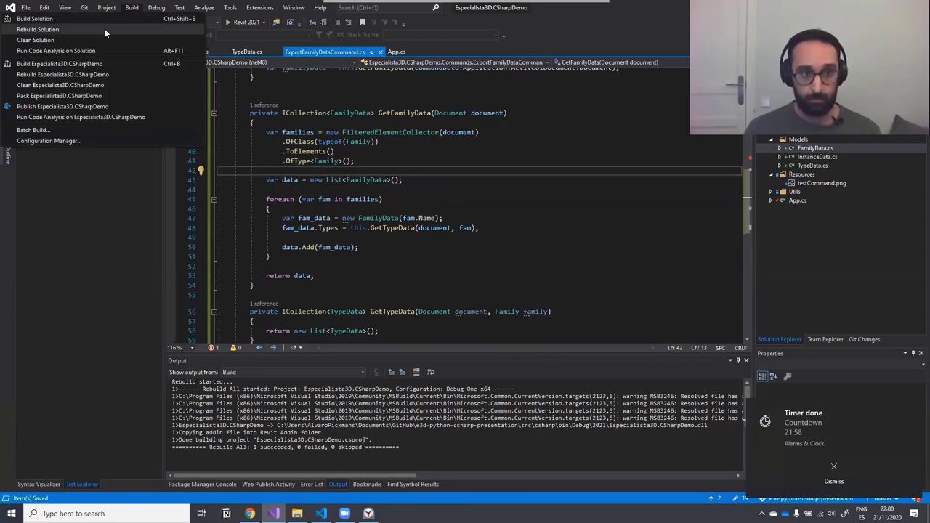
{"action": "left_click", "coordinate": [105, 28]}
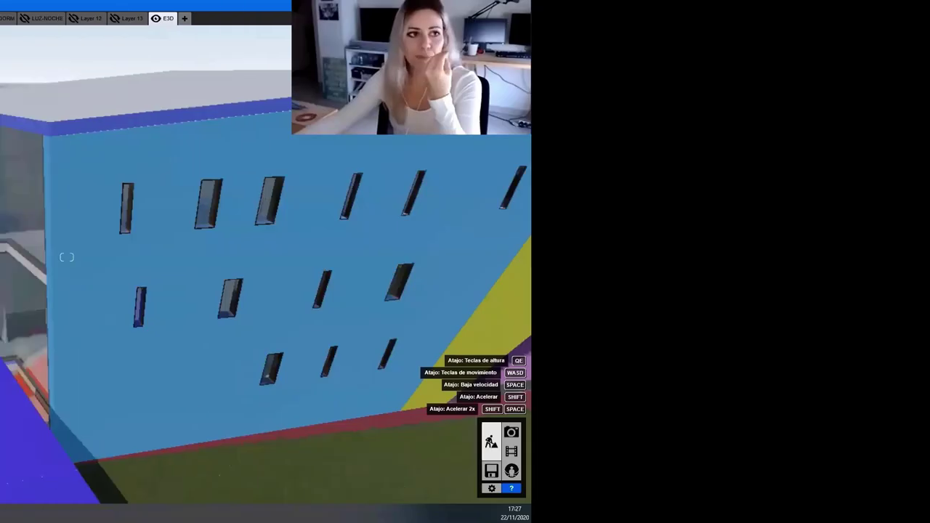
Step: Move and zoom the Lumion view to face the hotel's blue façade wall
{"action": "key", "text": "d"}
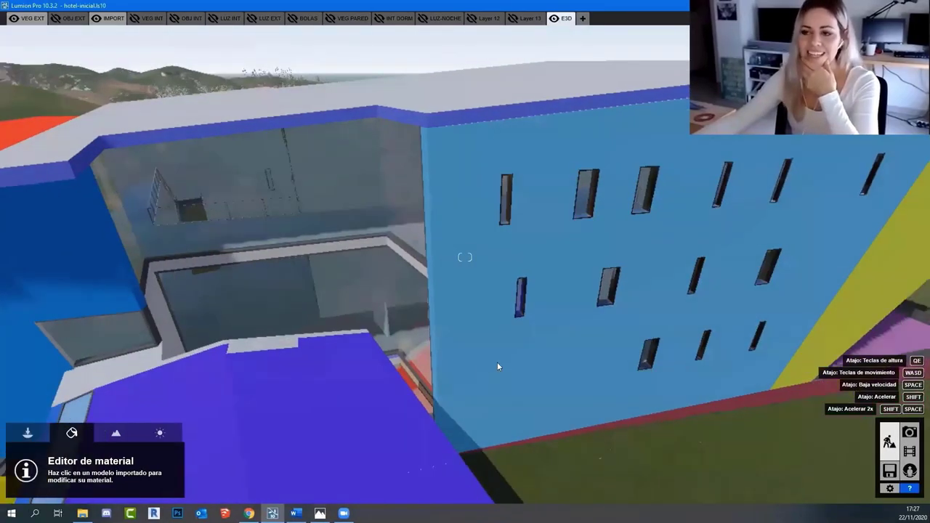
{"action": "scroll", "coordinate": [305, 354], "scroll_direction": "down", "scroll_amount": 3}
{"action": "scroll", "coordinate": [413, 346], "scroll_direction": "down", "scroll_amount": 3}
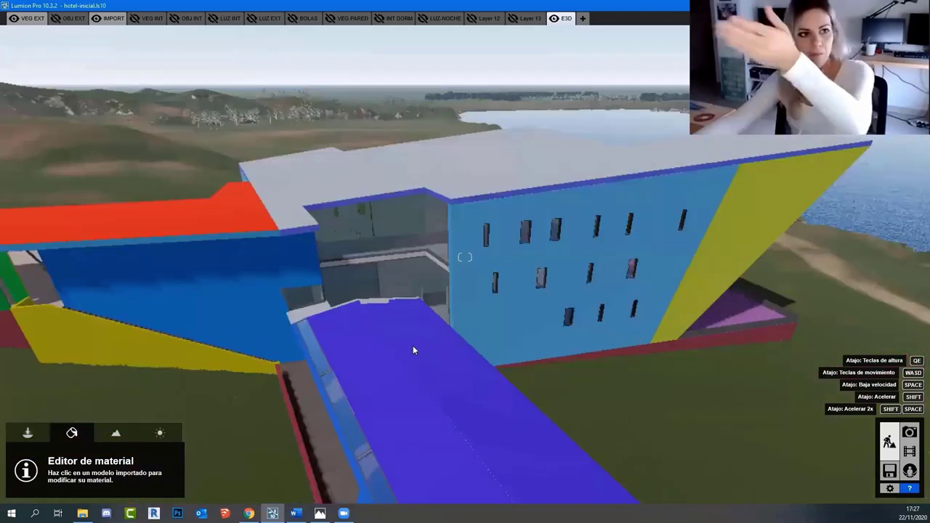
{"action": "scroll", "coordinate": [412, 345], "scroll_direction": "down", "scroll_amount": 2}
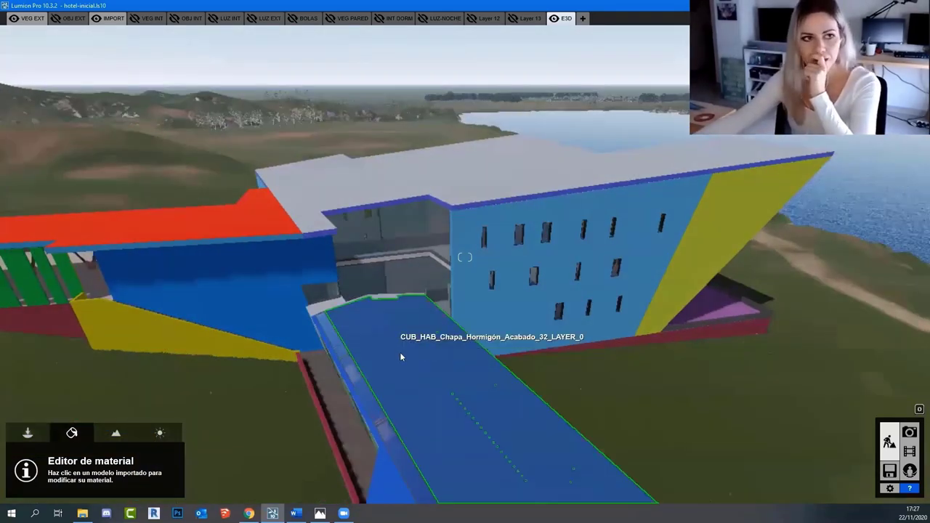
{"action": "scroll", "coordinate": [399, 352], "scroll_direction": "up", "scroll_amount": 3}
{"action": "scroll", "coordinate": [419, 383], "scroll_direction": "up", "scroll_amount": 3}
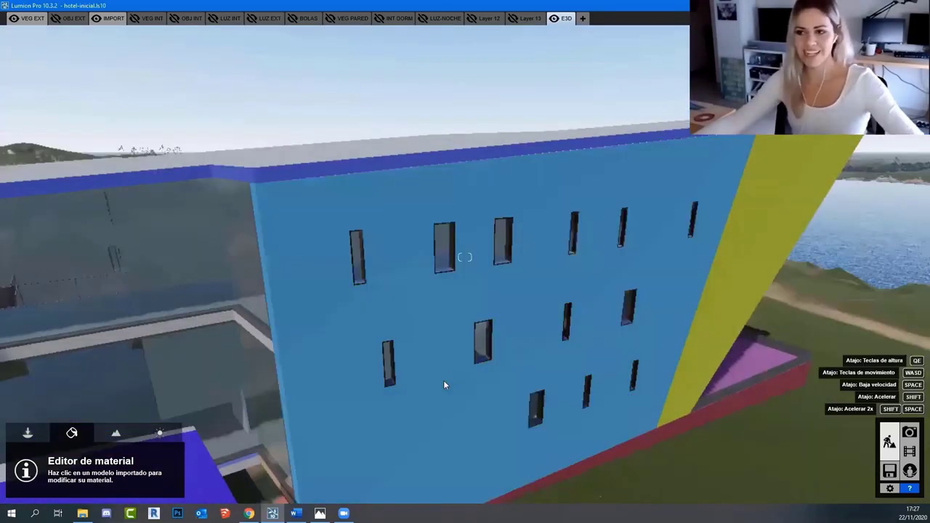
{"action": "right_click_drag", "start_coordinate": [443, 380], "coordinate": [385, 316]}
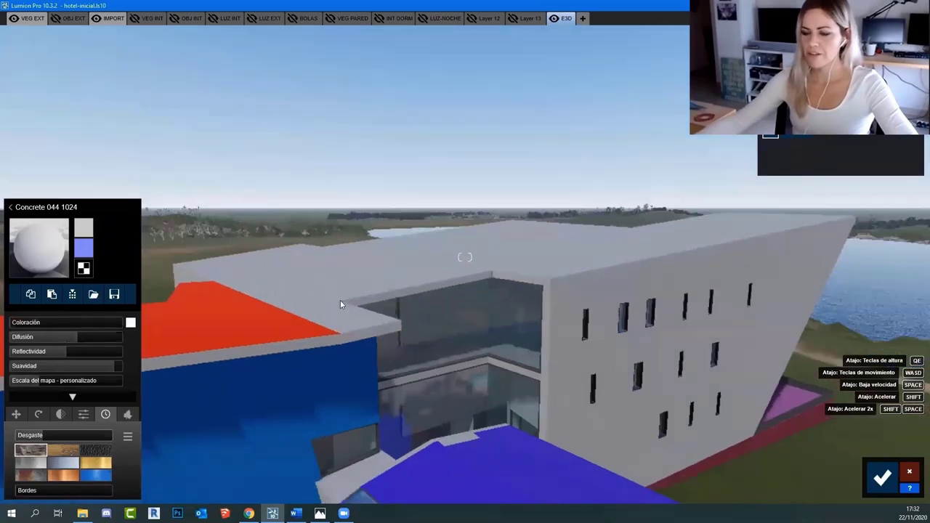
Step: Apply Rock 008 2048 to the low wall, enlarge its texture scale and set displacement to full
{"action": "key", "text": "d"}
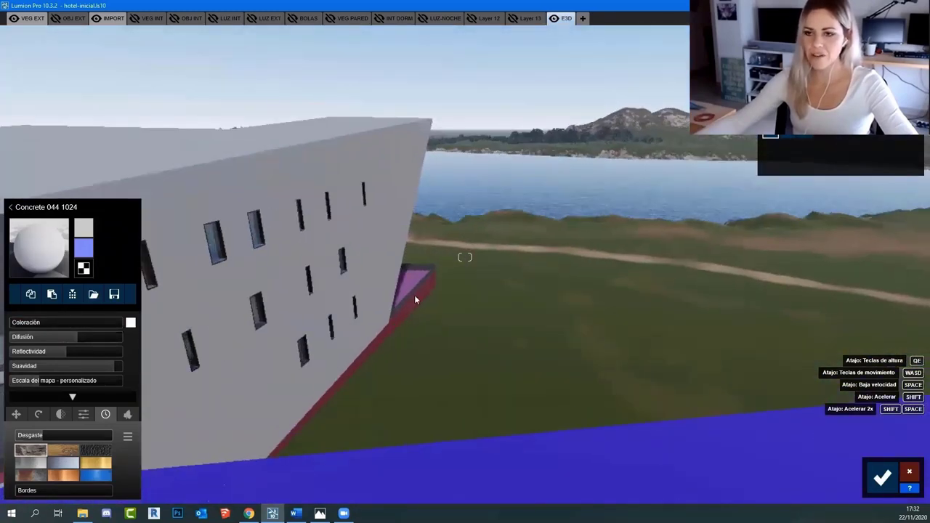
{"action": "key", "text": "a"}
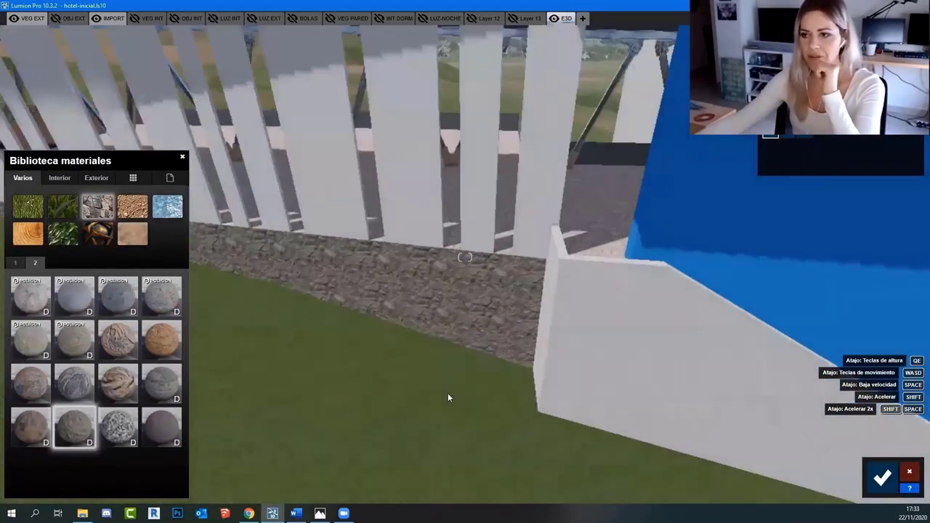
{"action": "left_click", "coordinate": [82, 428]}
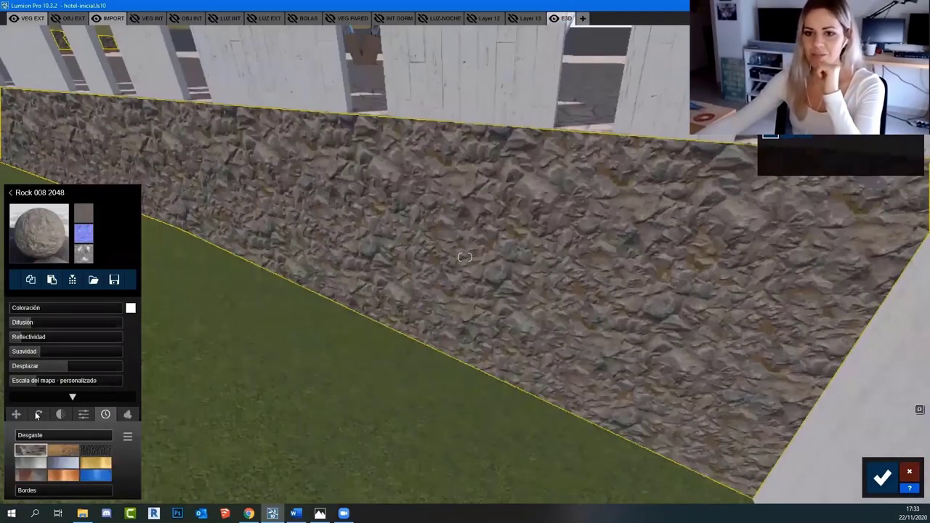
{"action": "left_click_drag", "start_coordinate": [40, 385], "coordinate": [82, 260]}
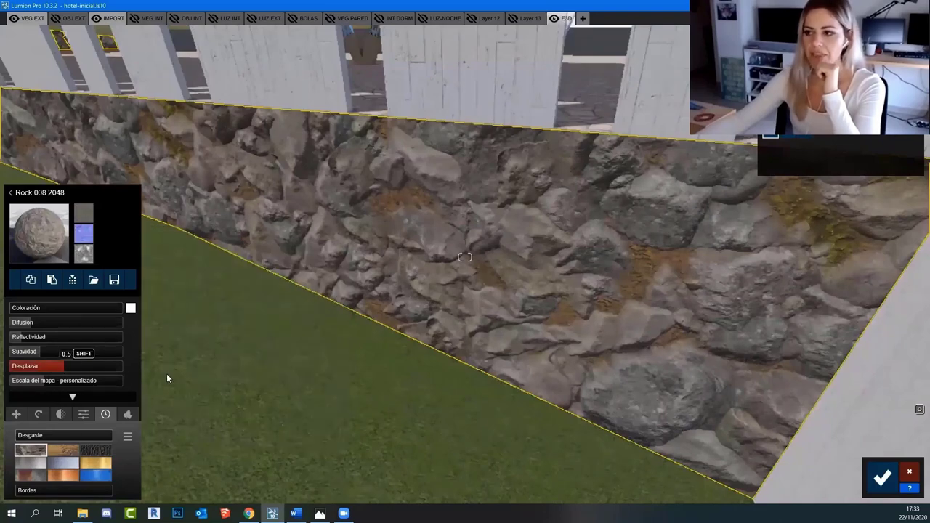
{"action": "mouse_move", "coordinate": [53, 366]}
{"action": "left_mouse_down"}
{"action": "mouse_move", "coordinate": [112, 380]}
{"action": "mouse_move", "coordinate": [96, 378]}
{"action": "left_mouse_up"}
{"action": "left_click", "coordinate": [129, 366]}
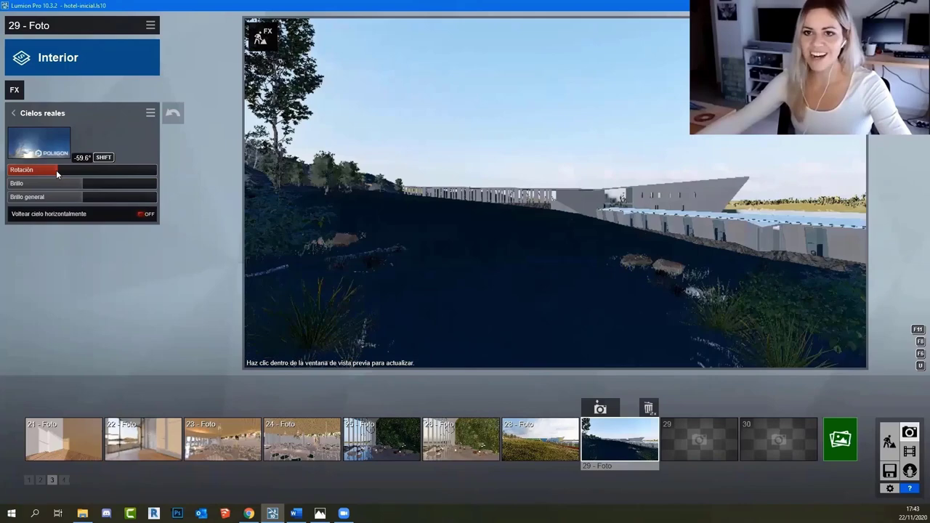
Step: Rotate the Cielos reales sky in photo 29 with the Rotación slider, then fine-tune the angle
{"action": "left_click_drag", "start_coordinate": [56, 170], "coordinate": [134, 173]}
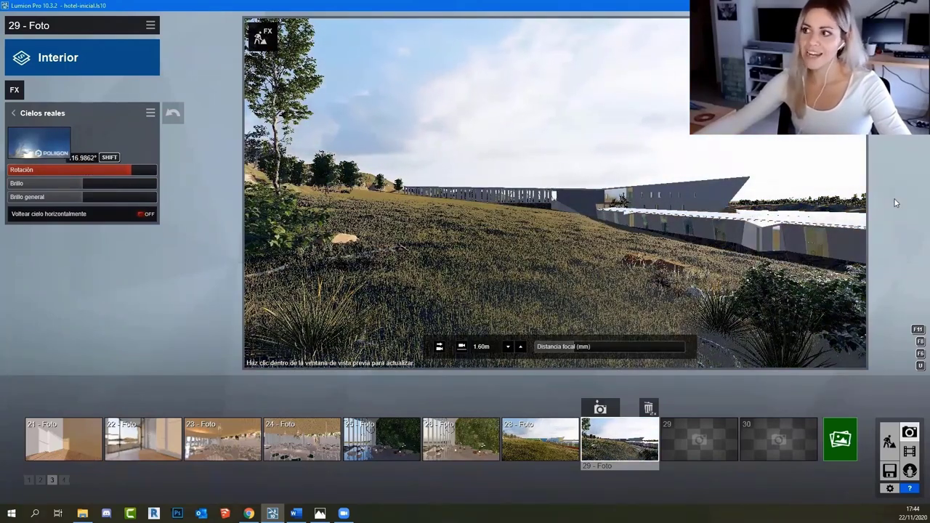
{"action": "left_click_drag", "start_coordinate": [130, 170], "coordinate": [130, 171]}
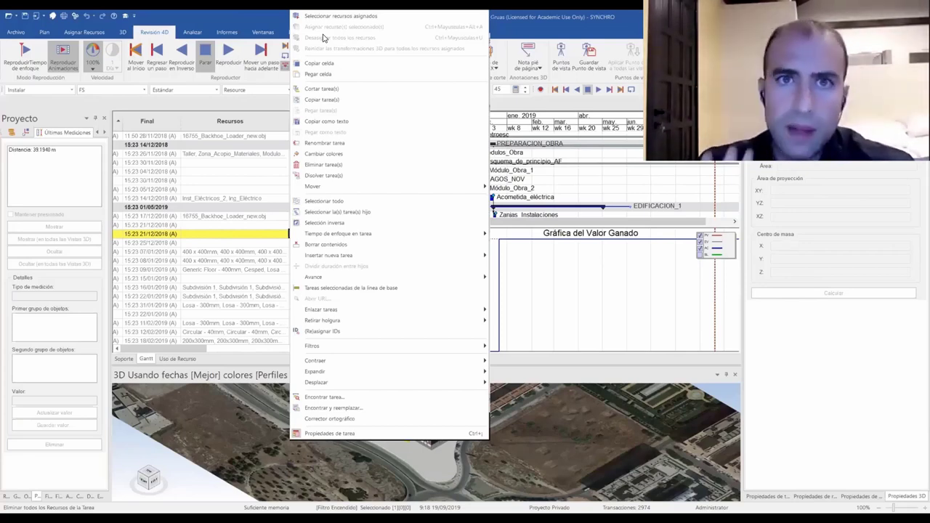
Step: Select every task in the Gantt task table with Seleccionar todo
{"action": "right_click", "coordinate": [227, 167]}
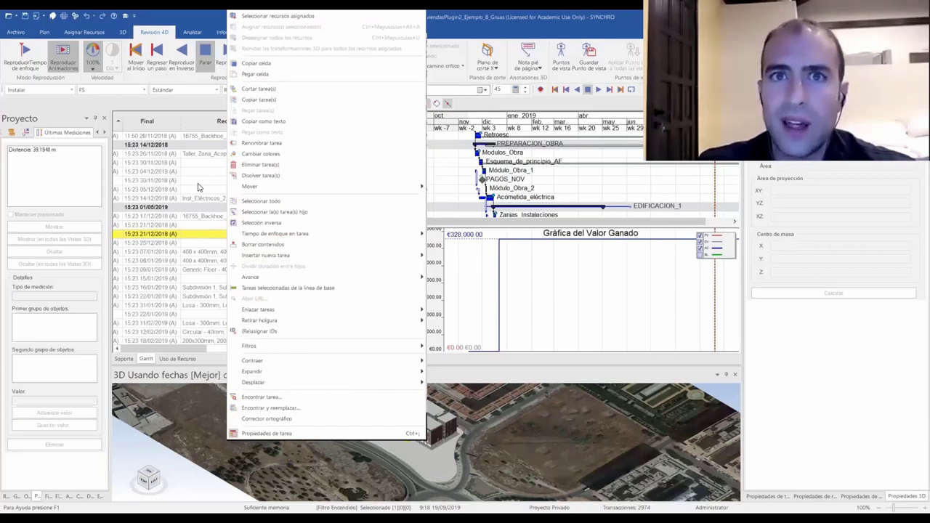
{"action": "right_click", "coordinate": [189, 242]}
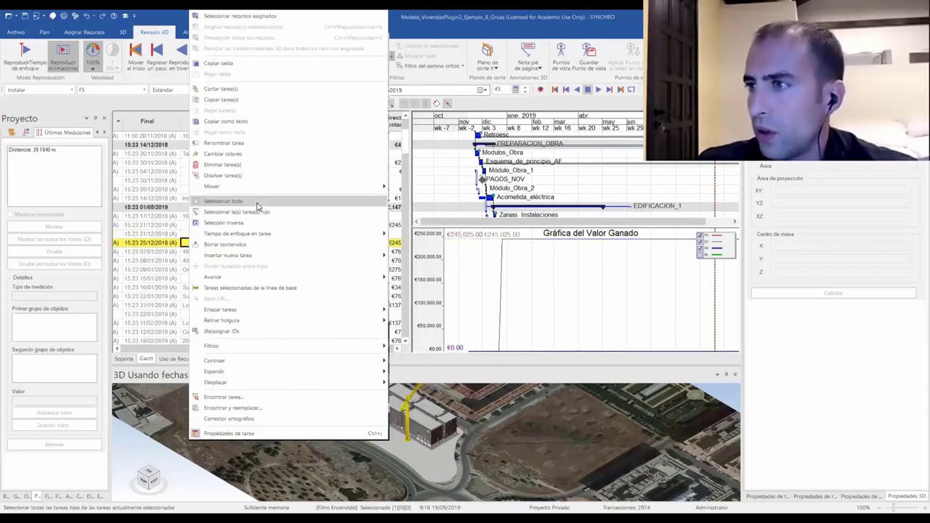
{"action": "left_click", "coordinate": [223, 200]}
{"action": "left_click", "coordinate": [409, 293]}
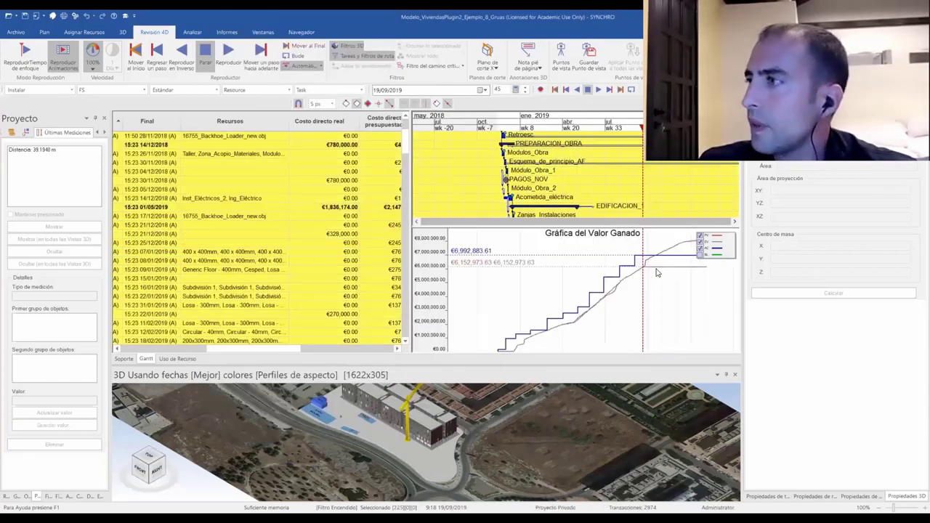
Step: Resize the Gantt and Earned Value panes so the Earned Value chart is taller
{"action": "left_click_drag", "start_coordinate": [550, 227], "coordinate": [550, 236]}
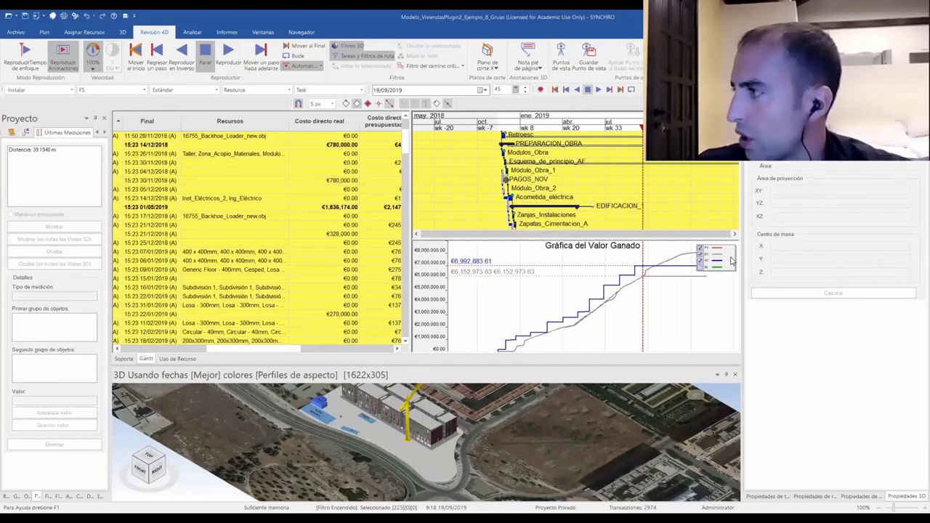
{"action": "left_click_drag", "start_coordinate": [521, 187], "coordinate": [523, 183]}
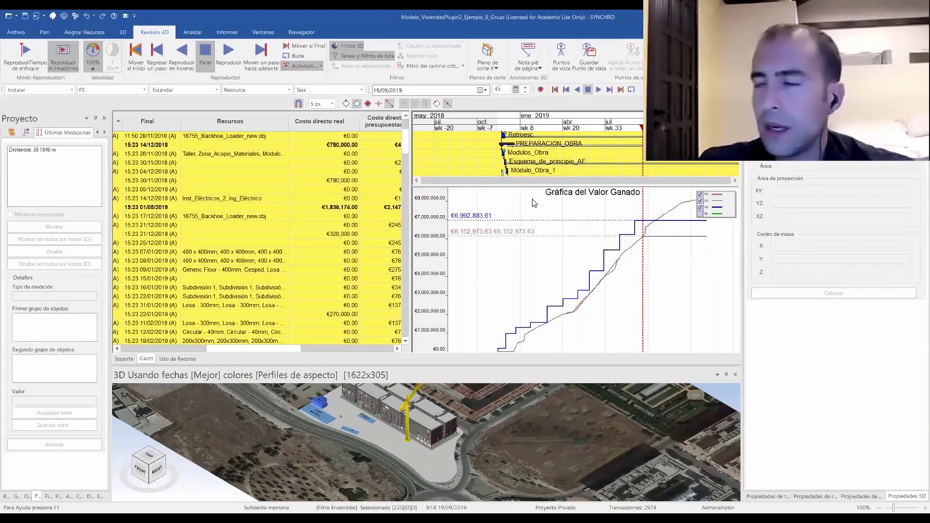
{"action": "scroll", "coordinate": [532, 203], "scroll_direction": "up", "scroll_amount": 3}
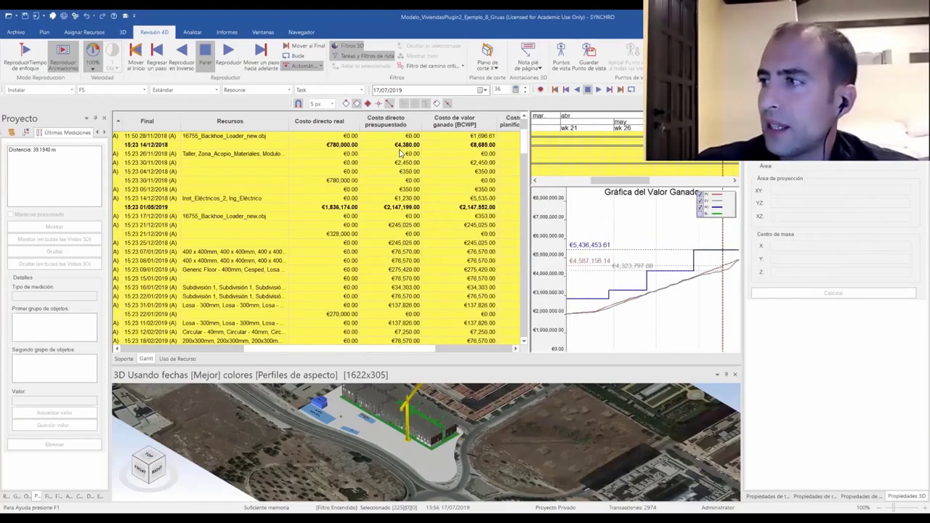
{"action": "left_click_drag", "start_coordinate": [342, 348], "coordinate": [182, 349]}
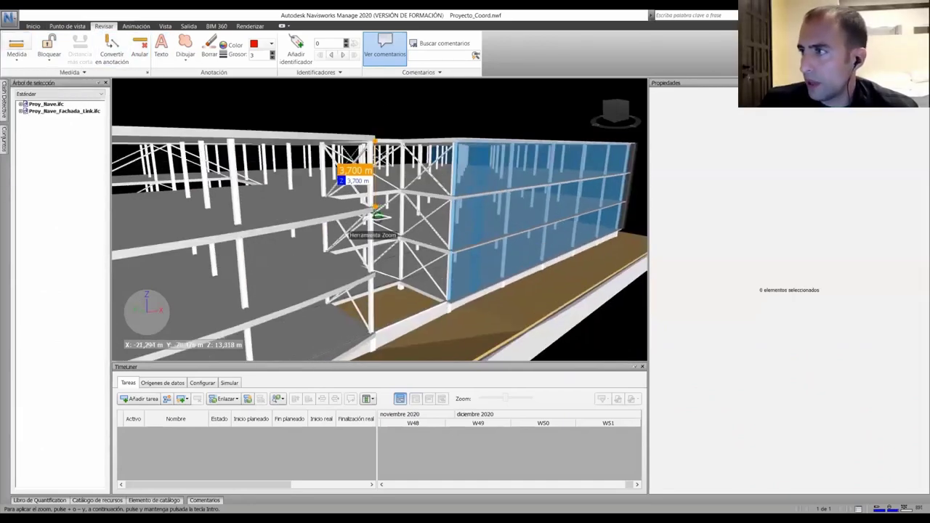
Step: Inspect the 223,919 m² roof measurement, clear it, and select the roof slab to view its properties
{"action": "middle_click_drag", "start_coordinate": [291, 218], "coordinate": [331, 183], "text": "shift"}
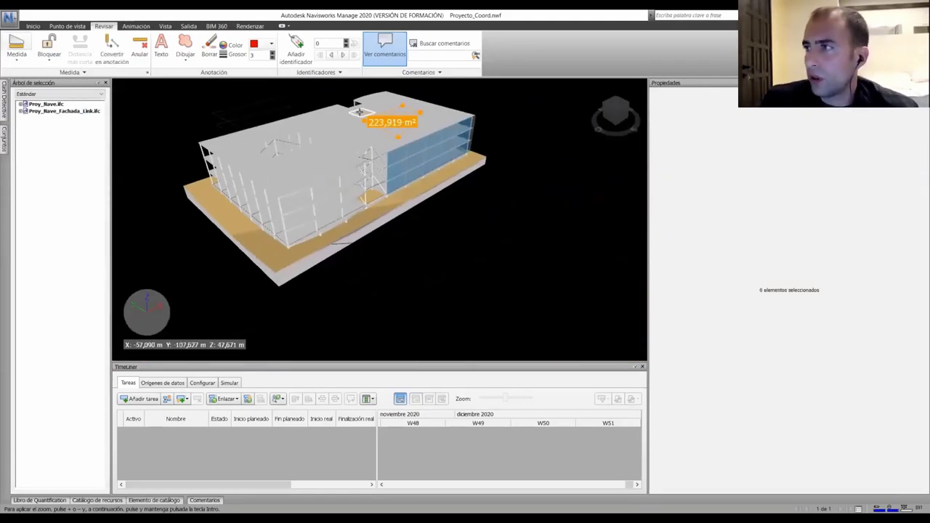
{"action": "key", "text": "Escape"}
{"action": "left_click", "coordinate": [339, 159]}
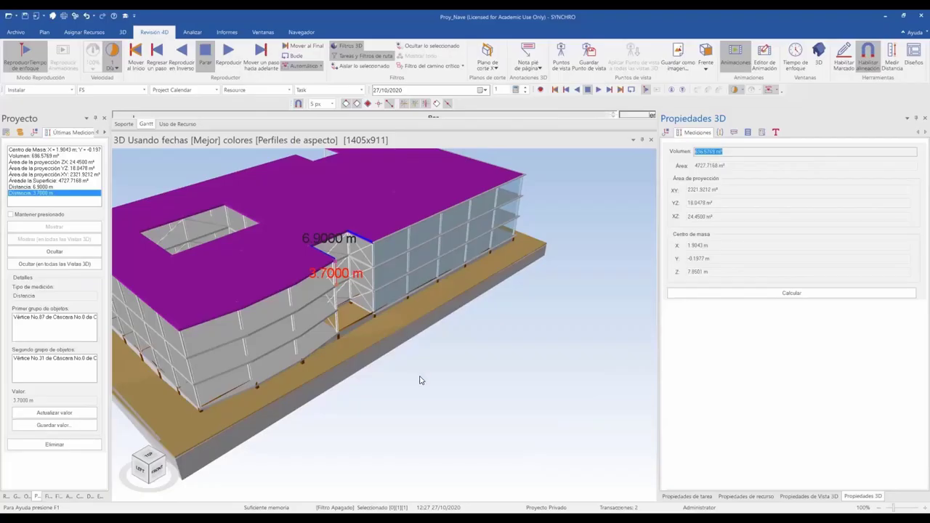
Step: Deselect the purple roof so only the 6.9000 m and 3.7000 m measurements remain
{"action": "key", "text": "Escape"}
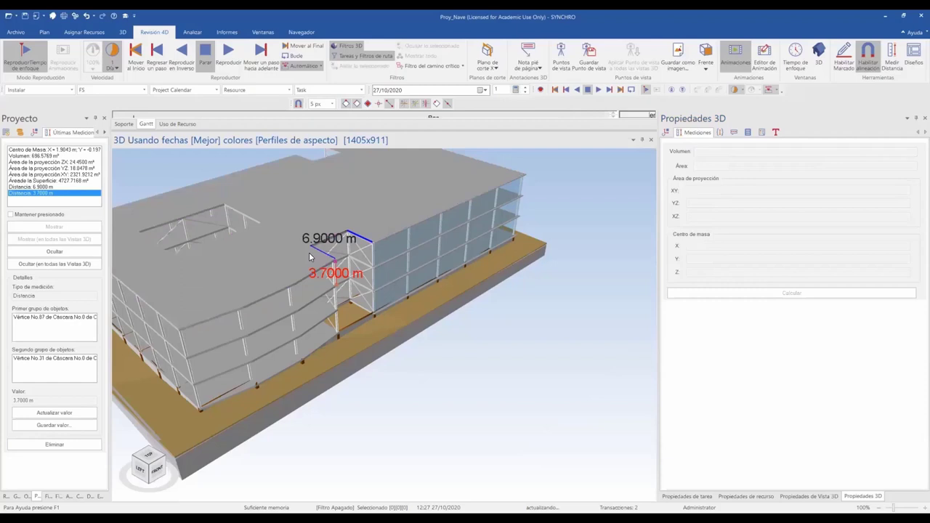